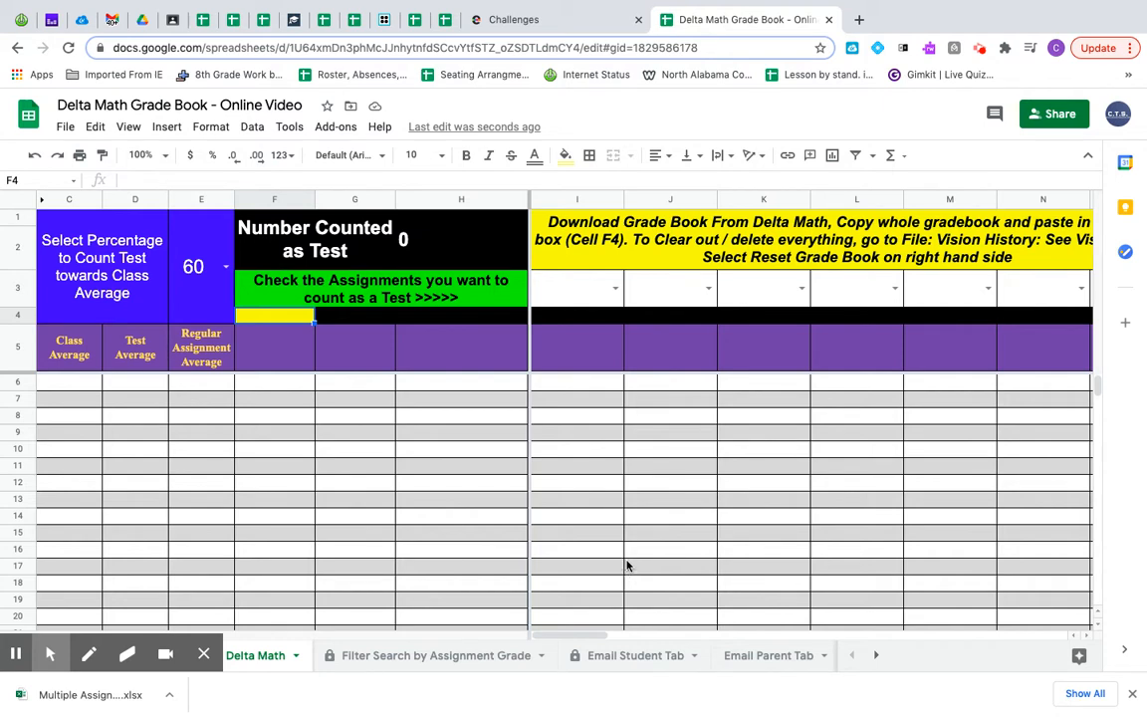
- Search the Chrome Web Store for the GMASS extension from a new tab and close that tab when done
click(857, 22)
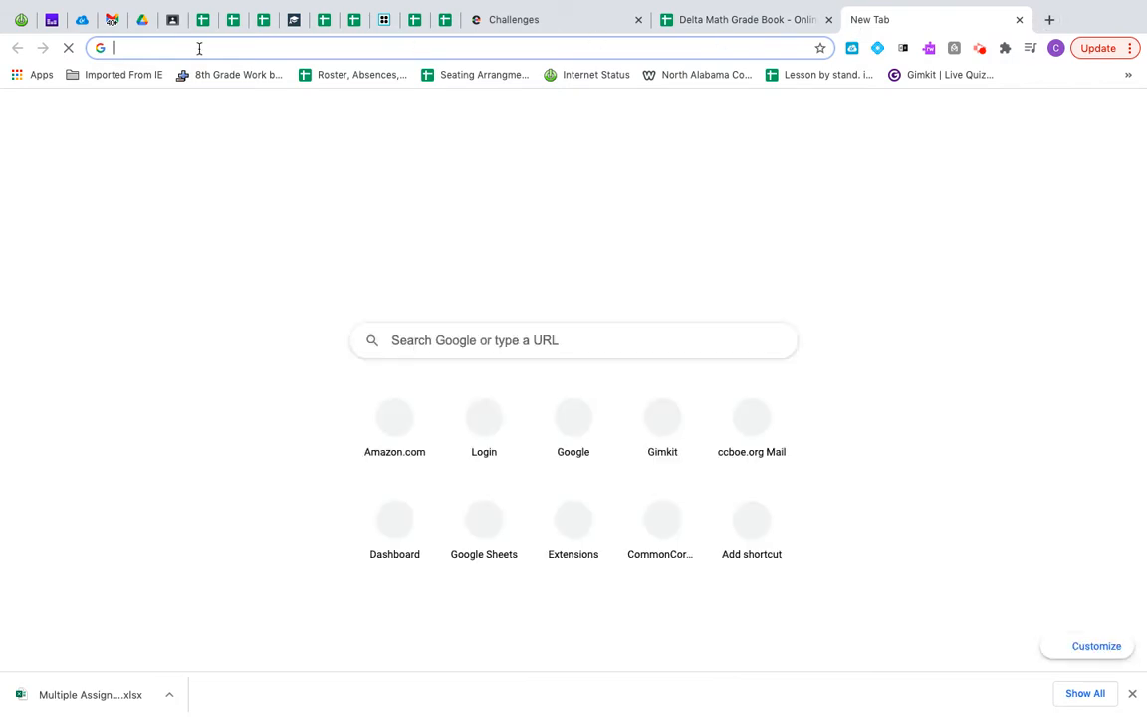
click(25, 79)
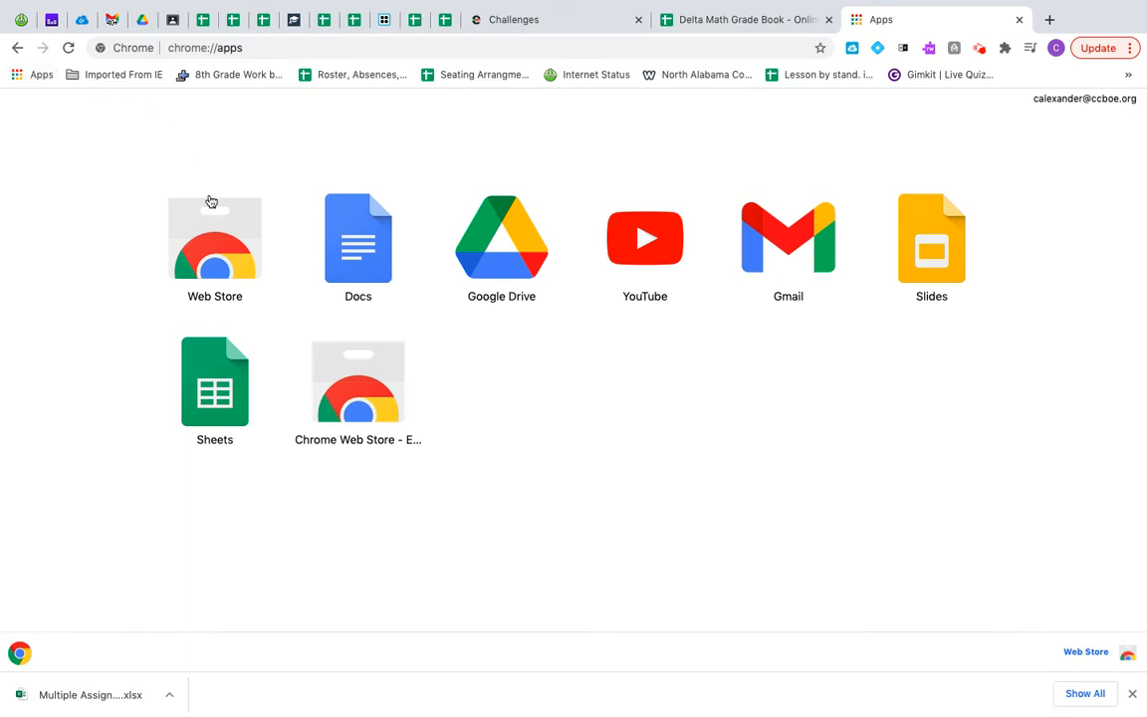
click(216, 248)
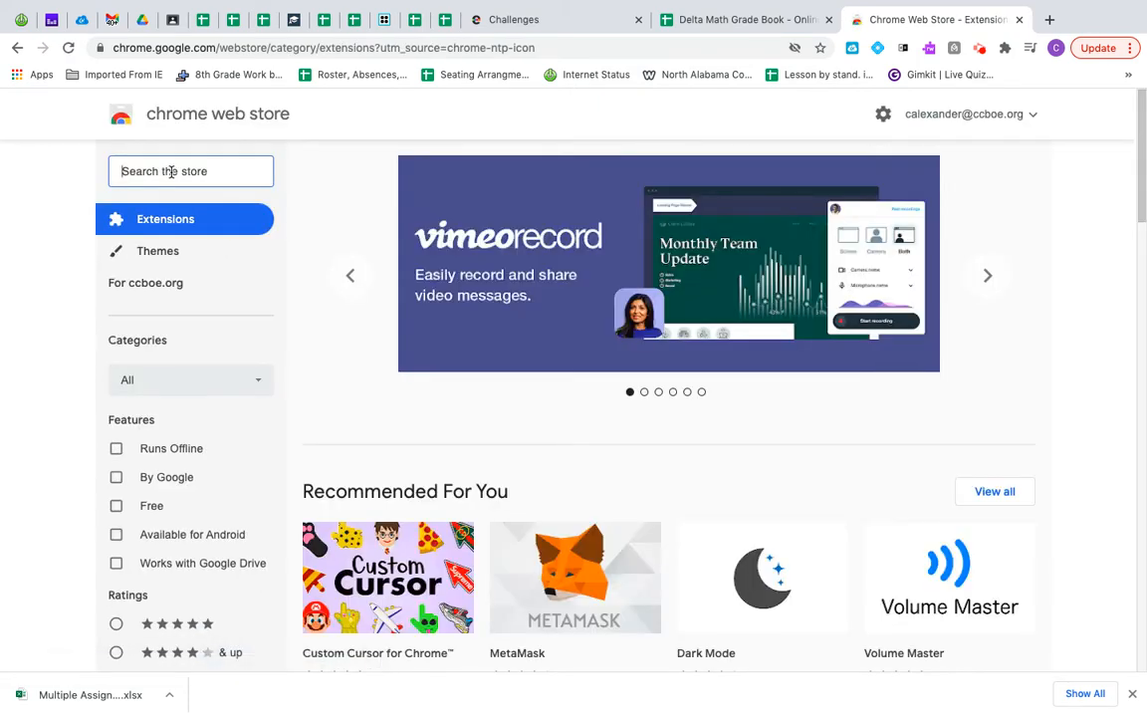
text(GMASS)
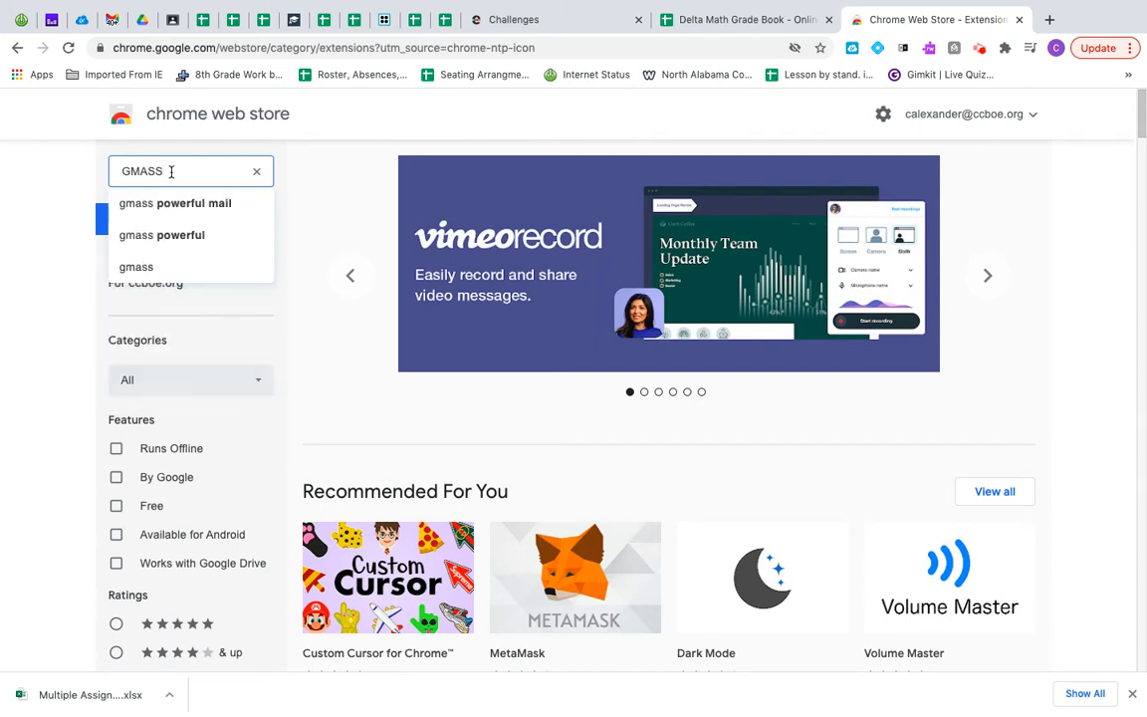
key(Return)
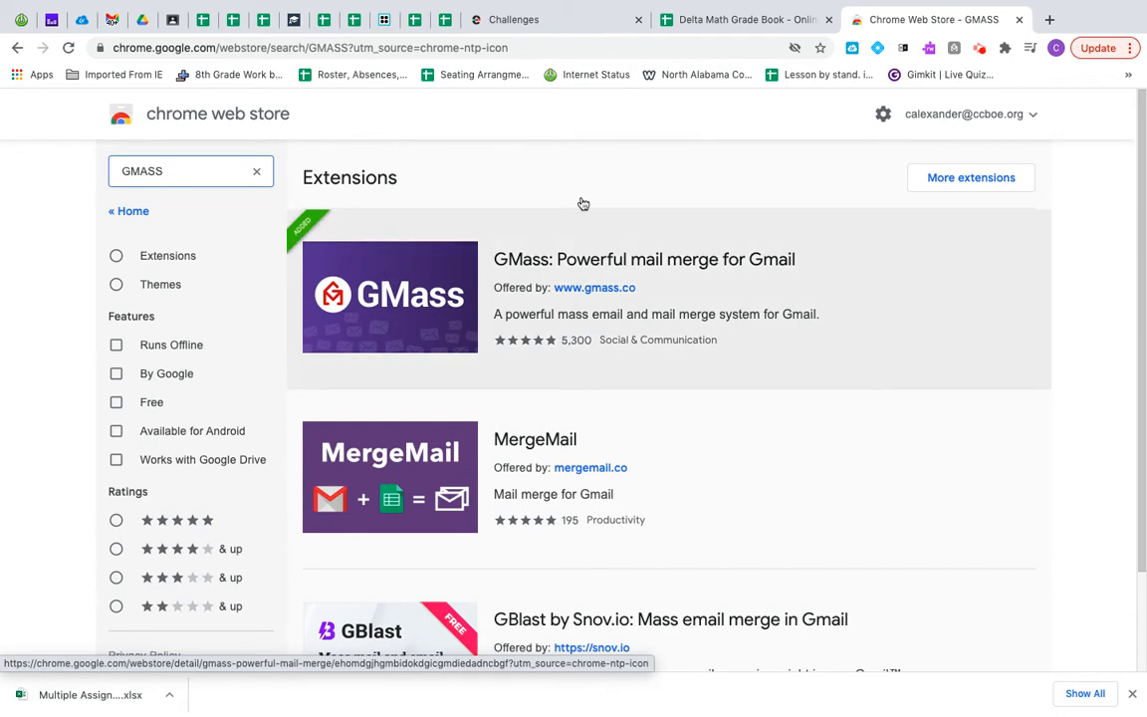
click(1020, 20)
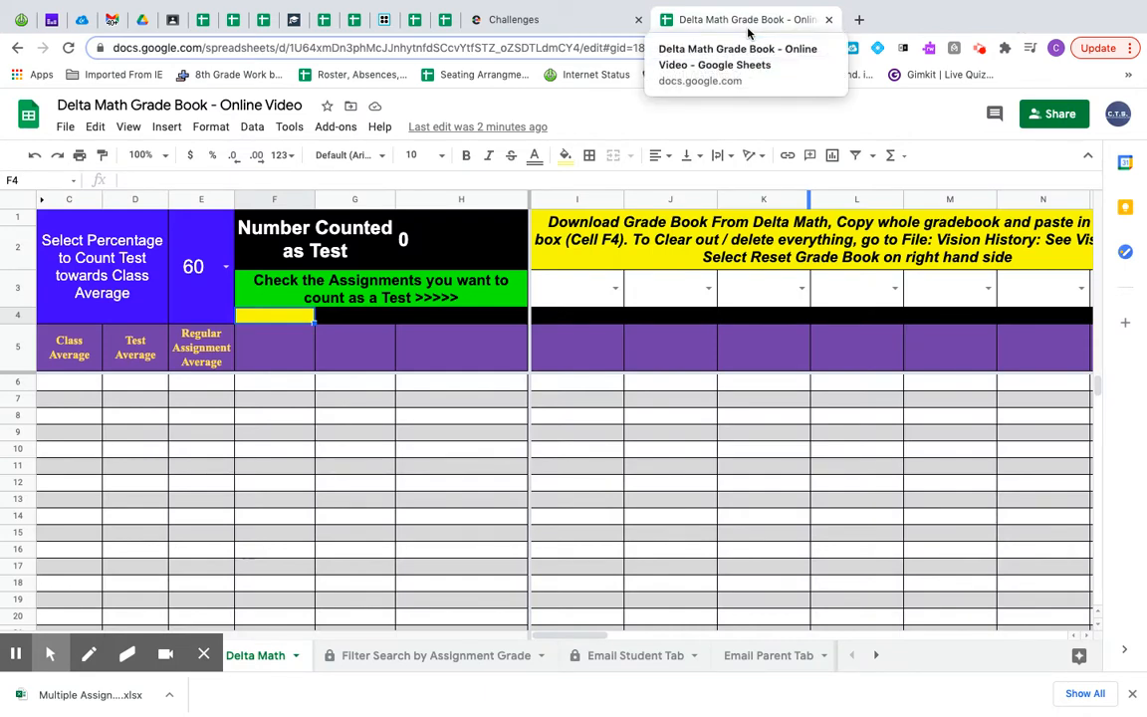
- Switch to DeltaMath, open the student assignment summary from its home page and filter it to 1st Period
click(294, 20)
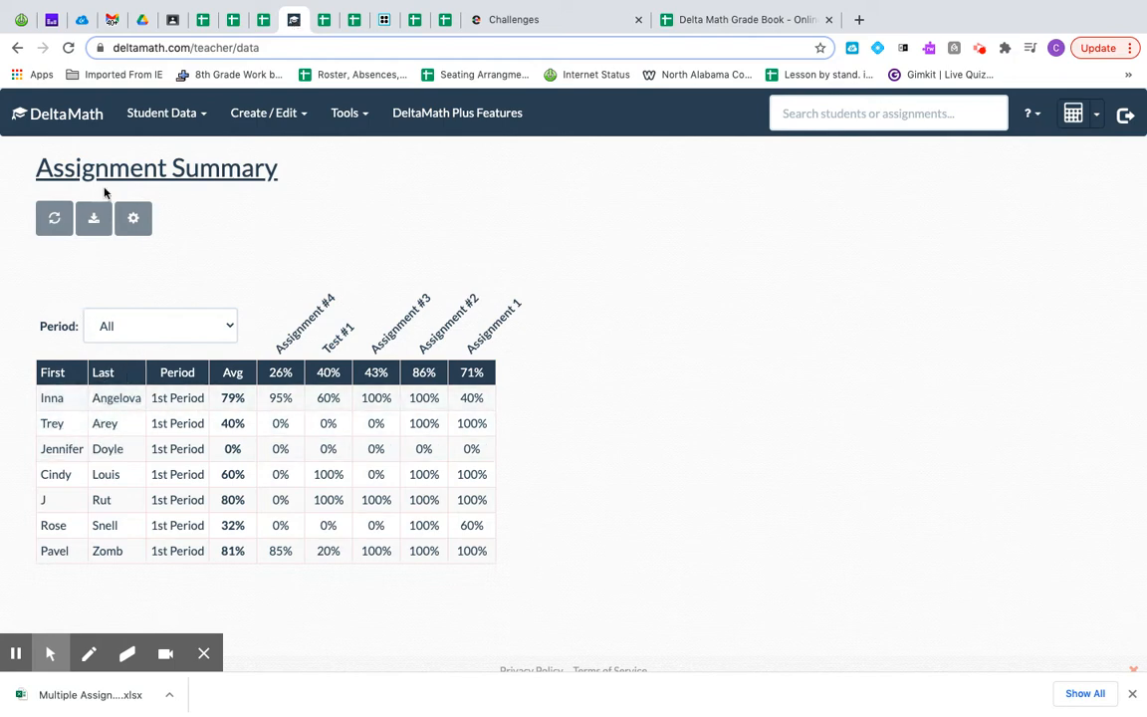
click(71, 117)
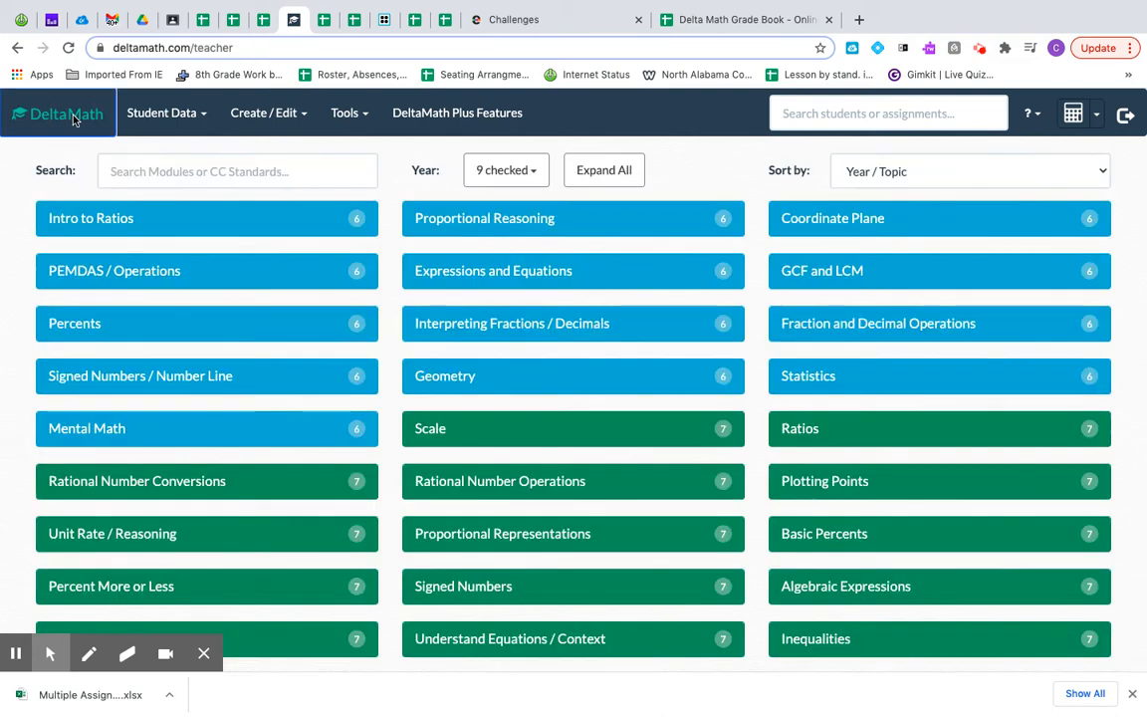
click(144, 112)
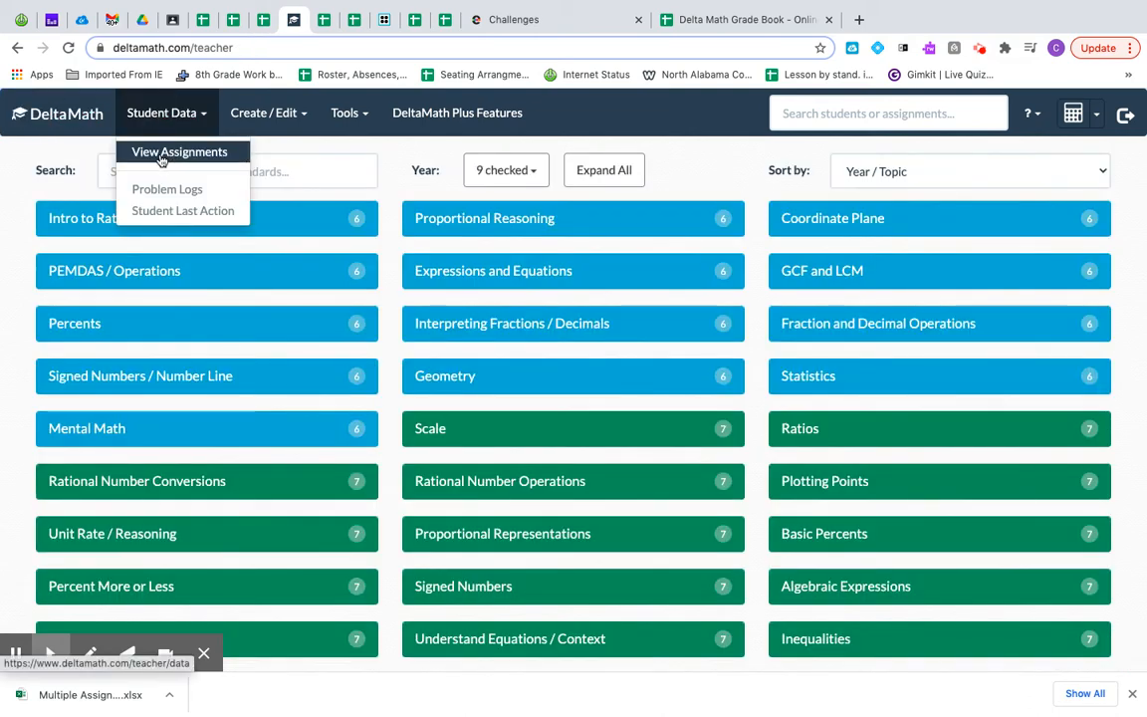
click(161, 157)
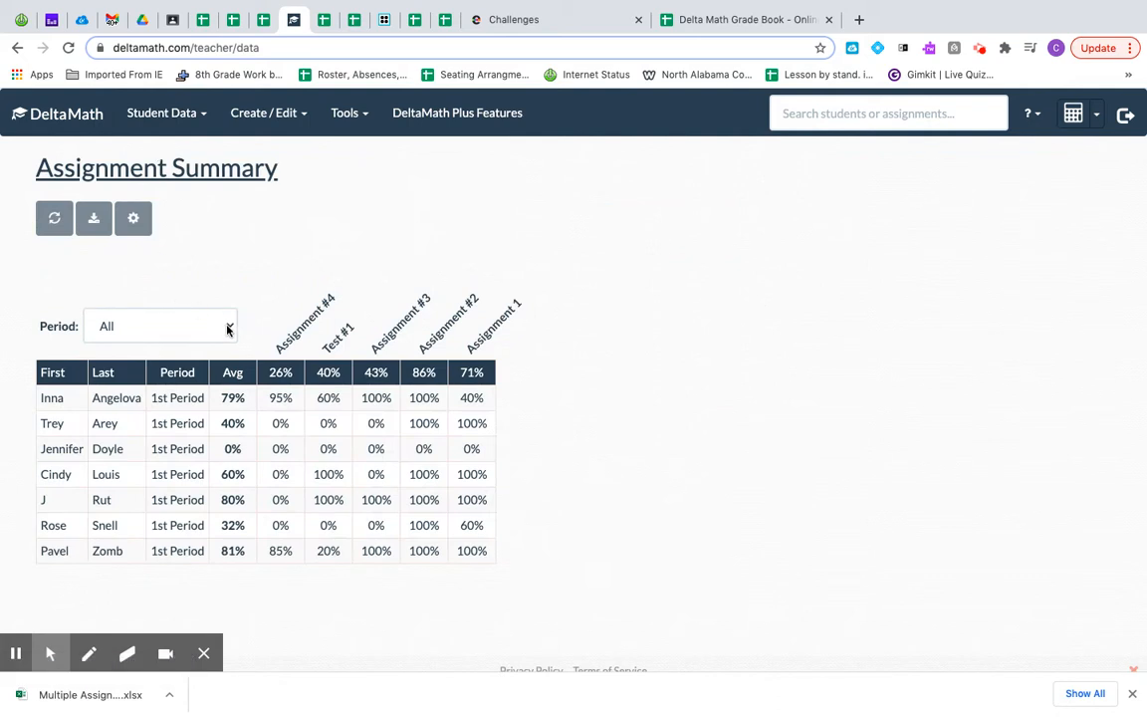
click(228, 329)
click(210, 341)
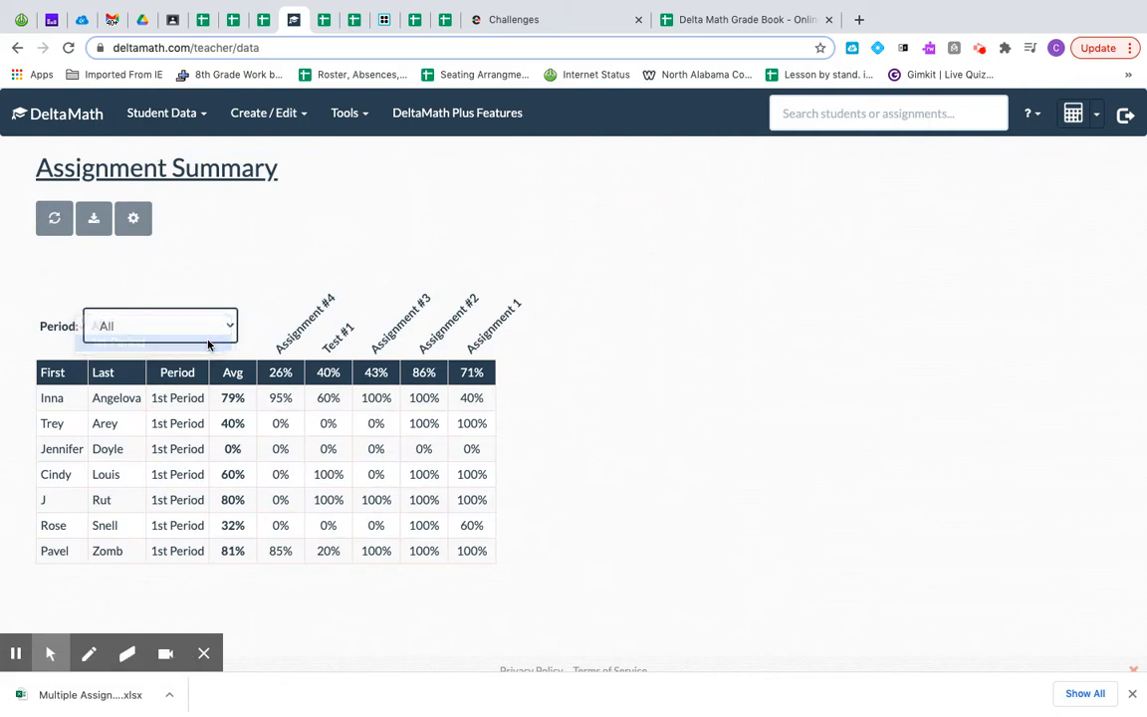
- Download the grade data of the displayed assignments to Excel and dismiss the browser's download bar
click(93, 223)
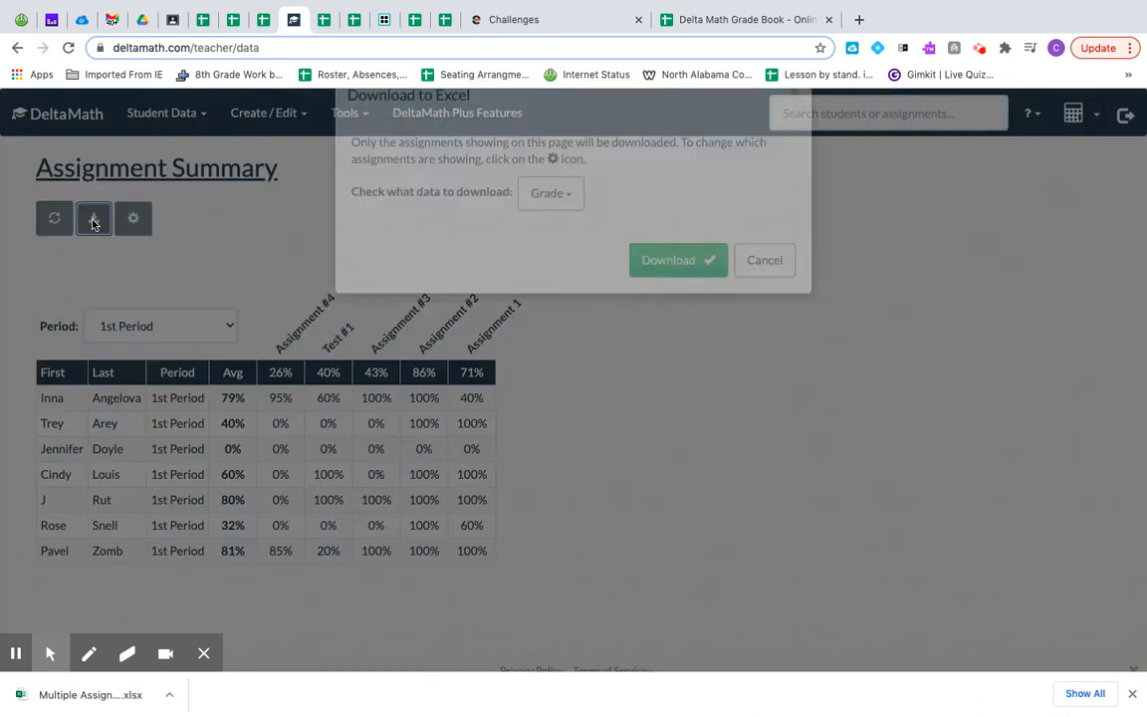
click(656, 304)
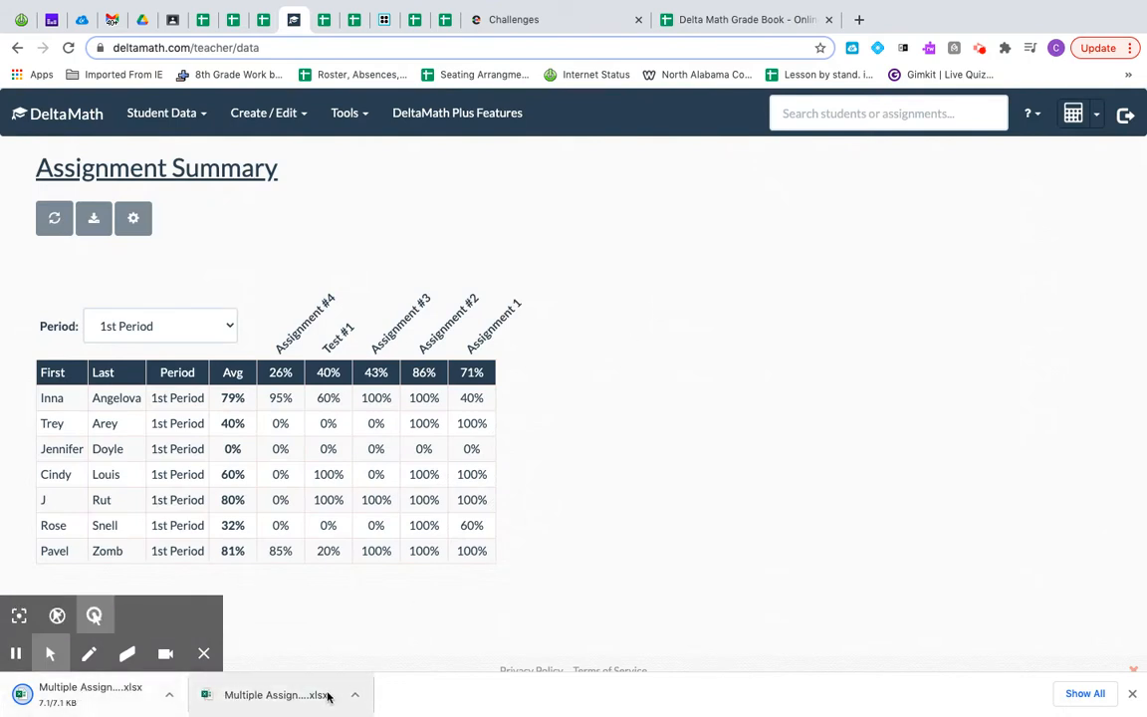
click(1132, 694)
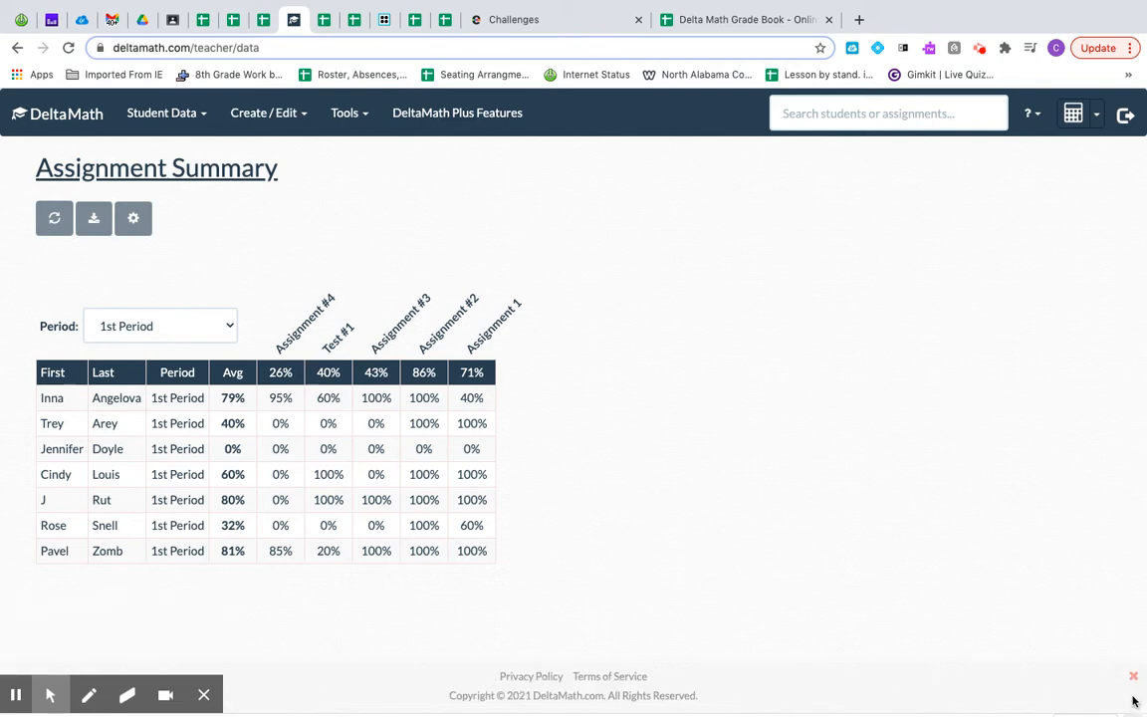
- Switch to the Multiple Assignments workbook in Excel and copy its entire Grades sheet
click(203, 698)
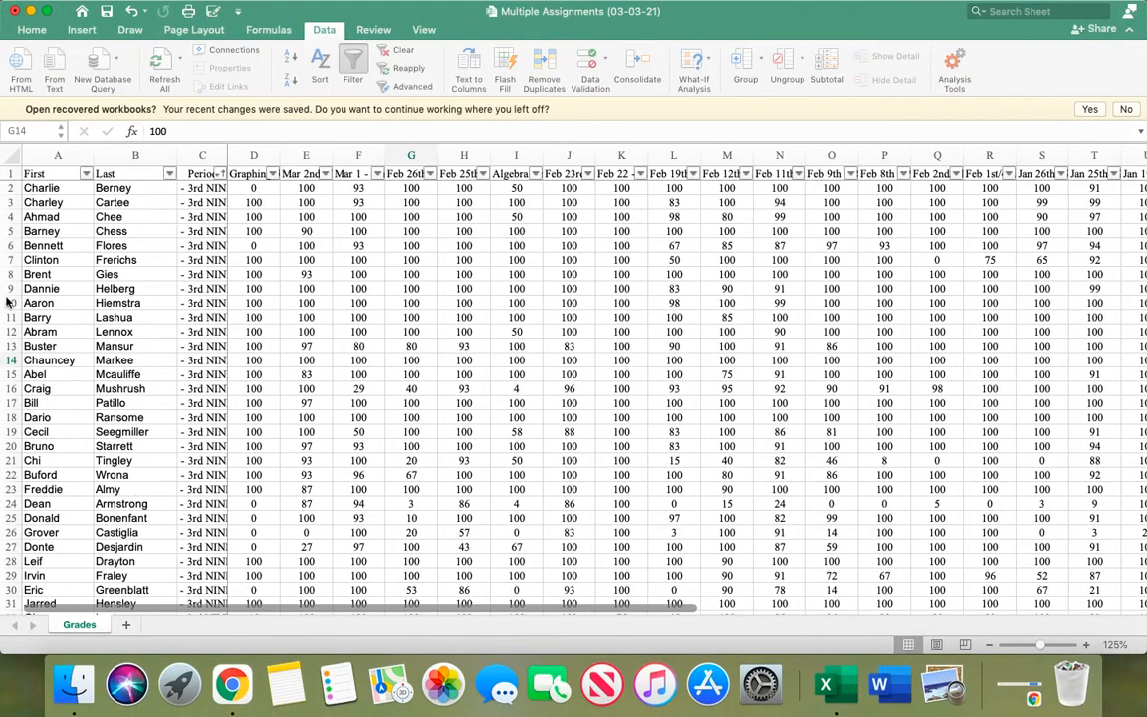
click(356, 396)
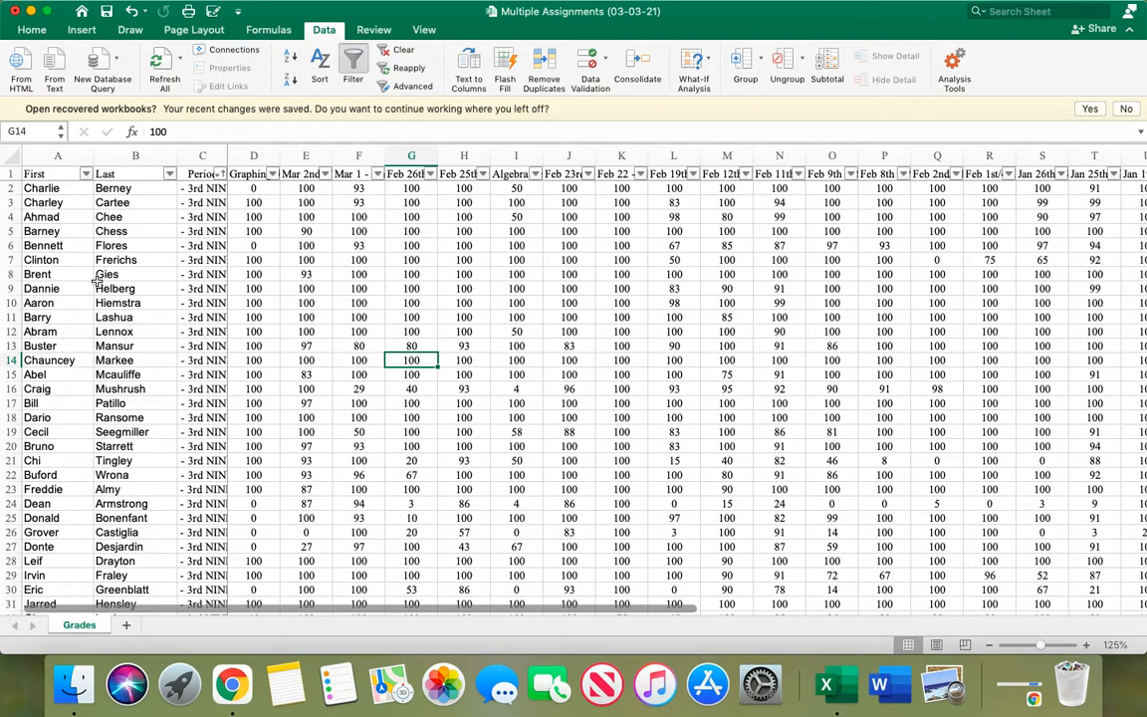
click(9, 157)
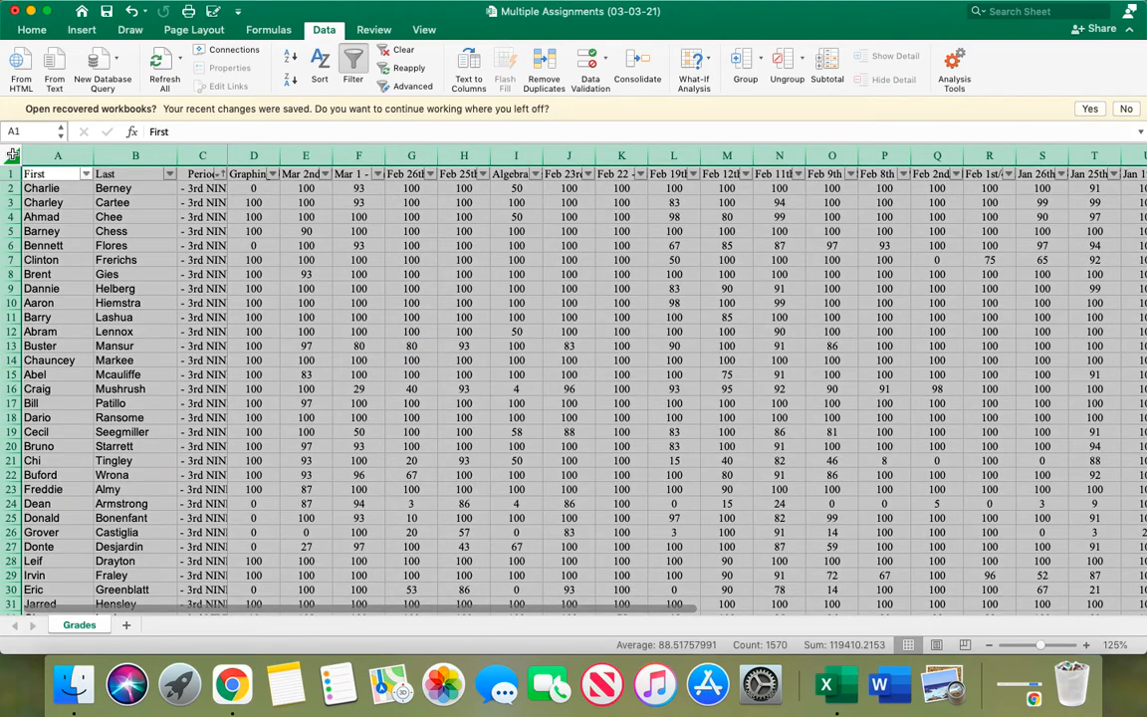
key(super+c)
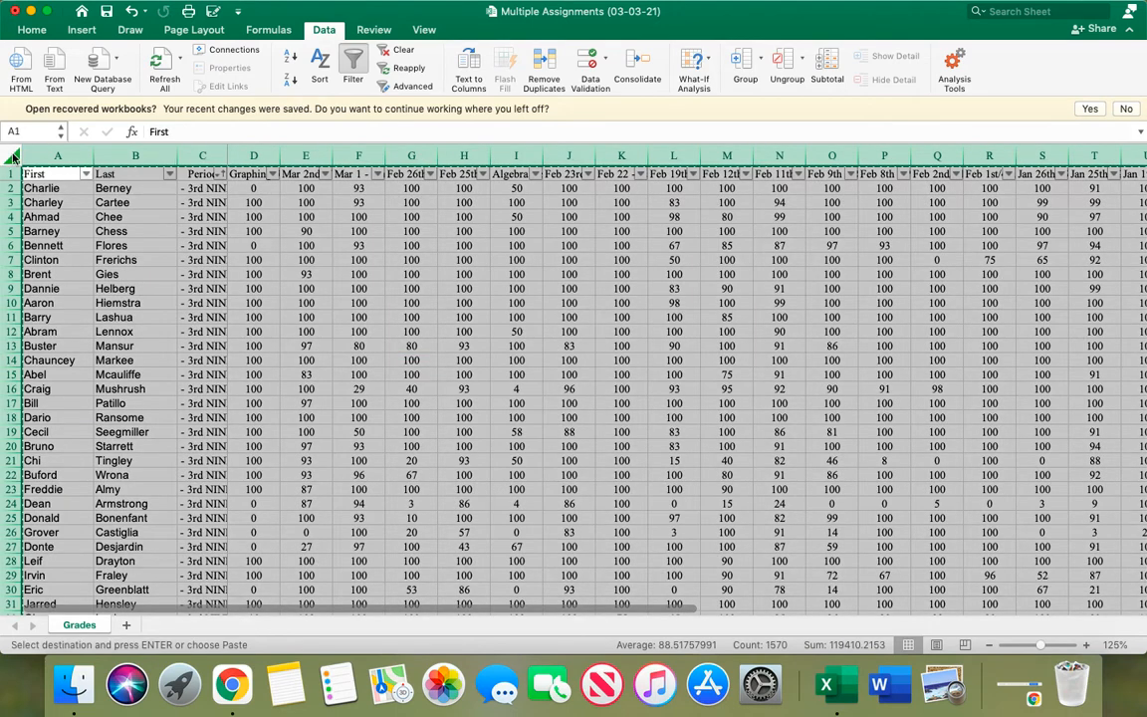
- Return to the Delta Math Grade Book spreadsheet in Chrome and paste the copied grades starting at cell F4
key(ctrl+Right)
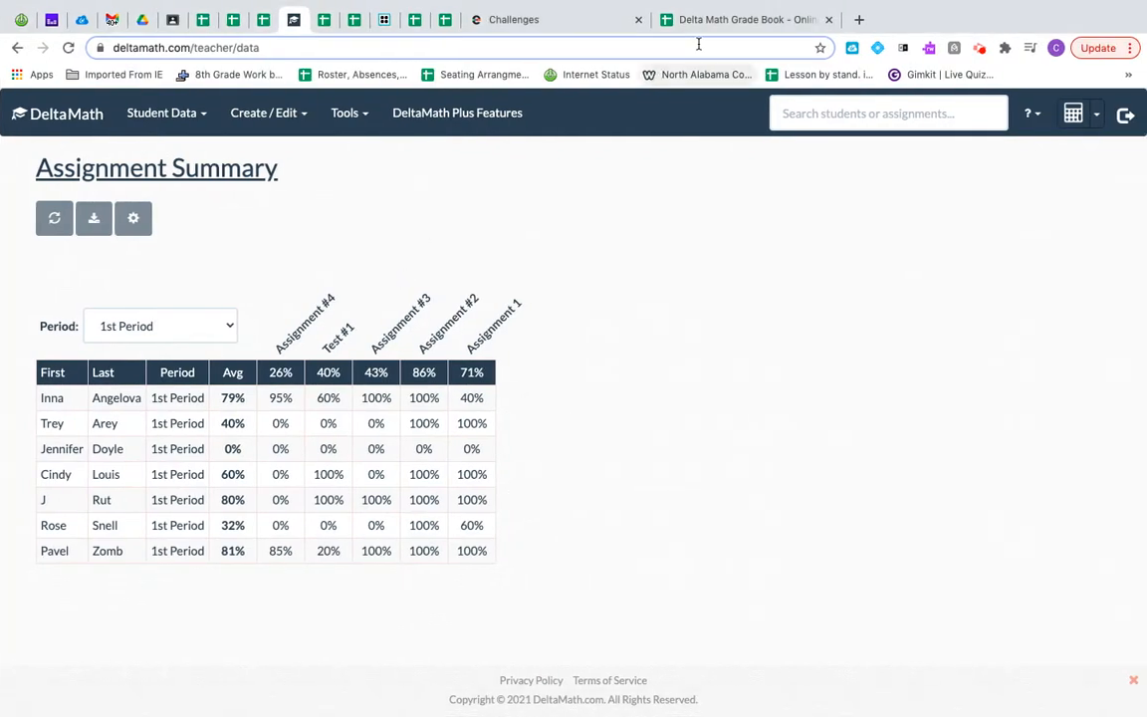
click(725, 22)
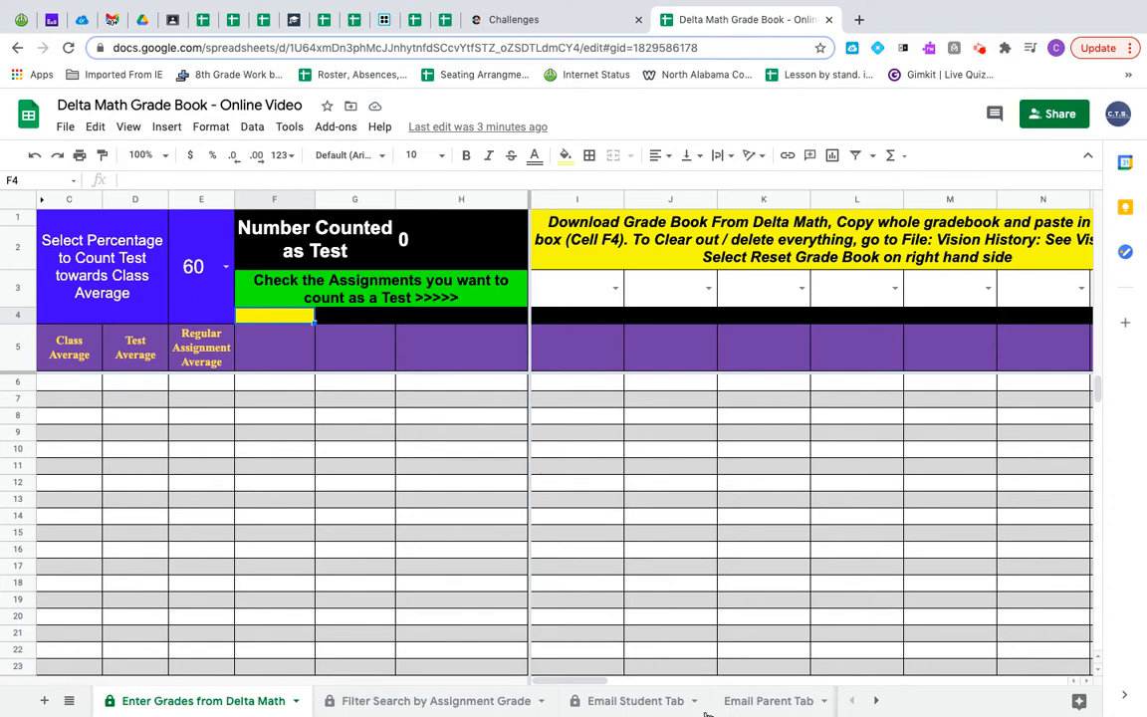
key(super+v)
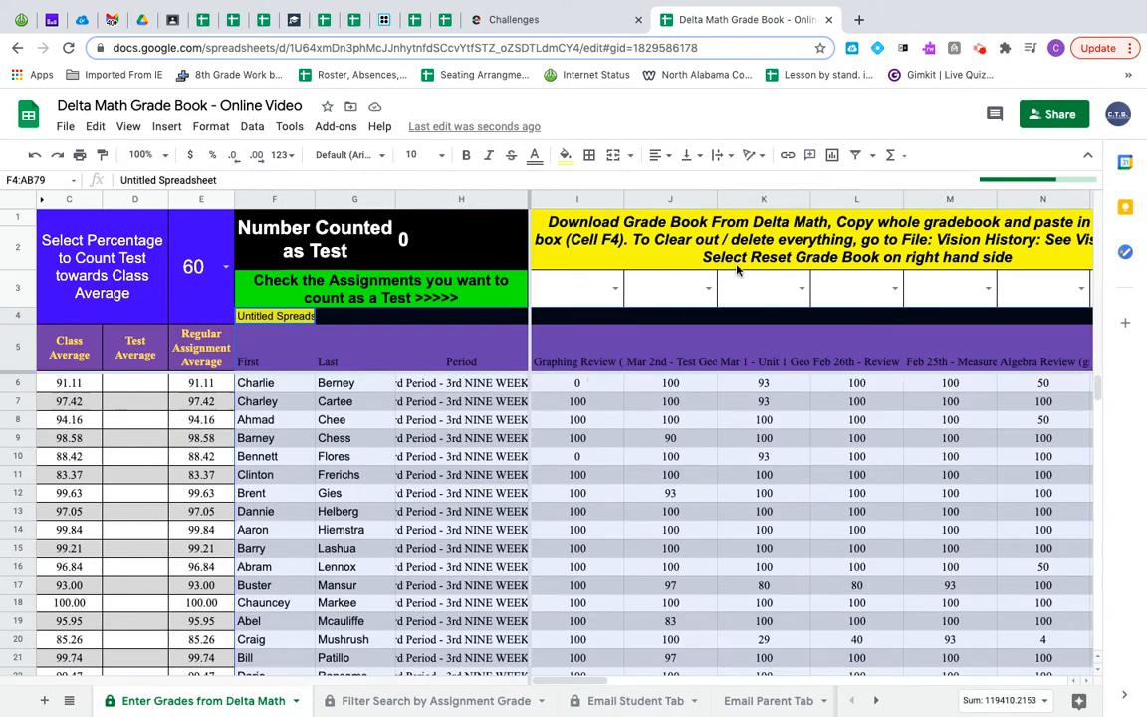
- Wrap the text in the pasted range F4:AB79 and apply borders to all its cells
click(723, 155)
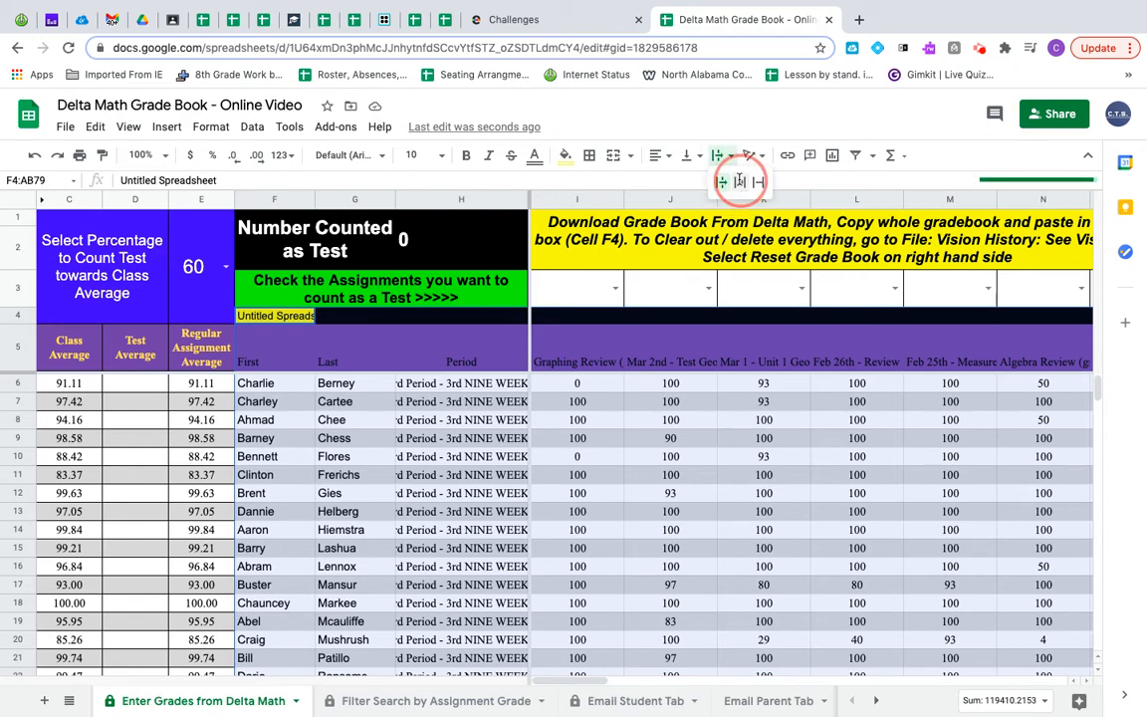
click(740, 181)
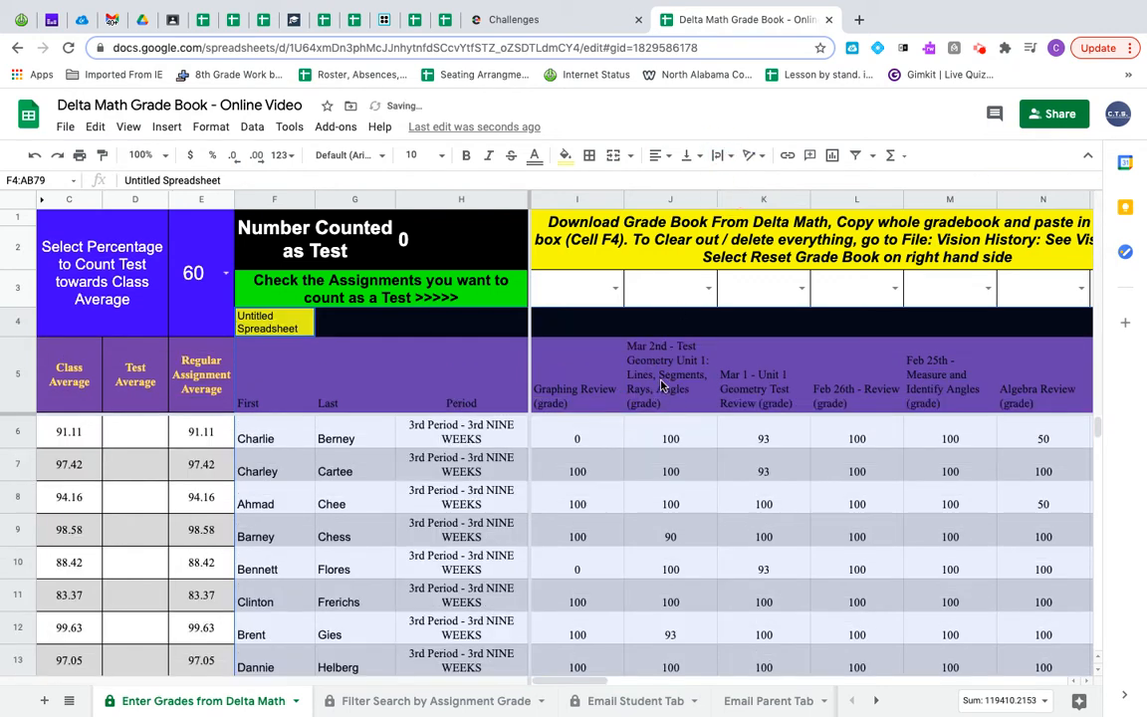
click(589, 156)
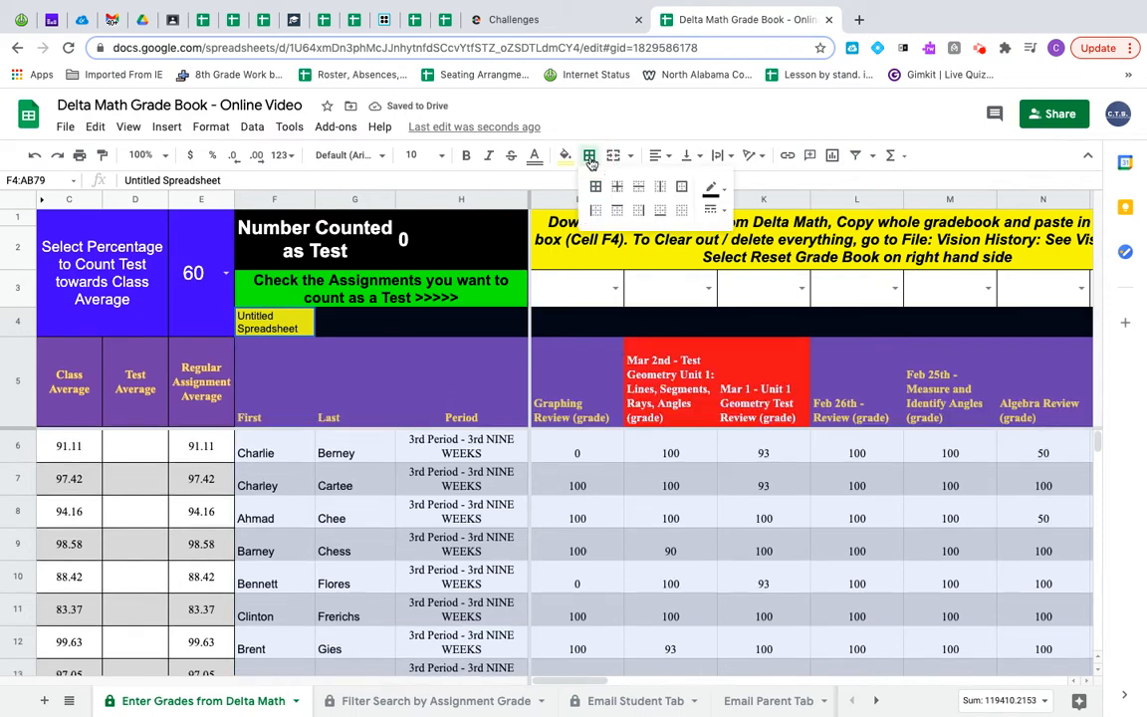
click(594, 186)
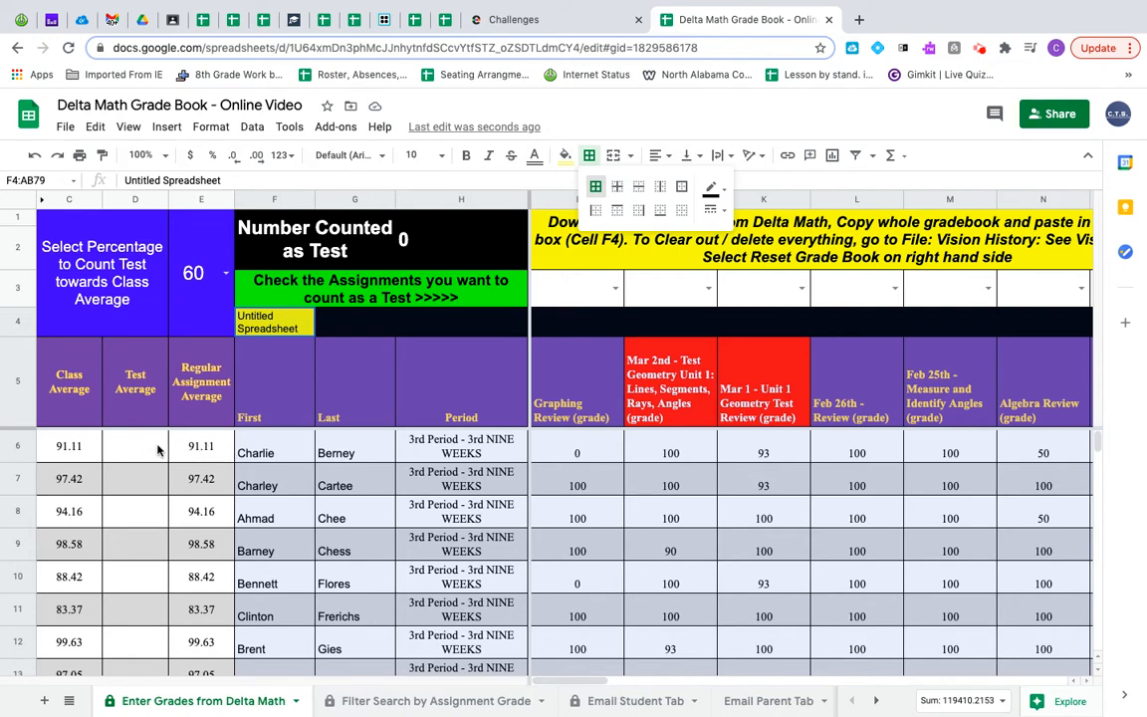
- Mark the Mar 2nd Geometry Unit 1 test and the Feb 12th Pythagorean Theorem Test as Test in row 3
click(708, 289)
click(647, 318)
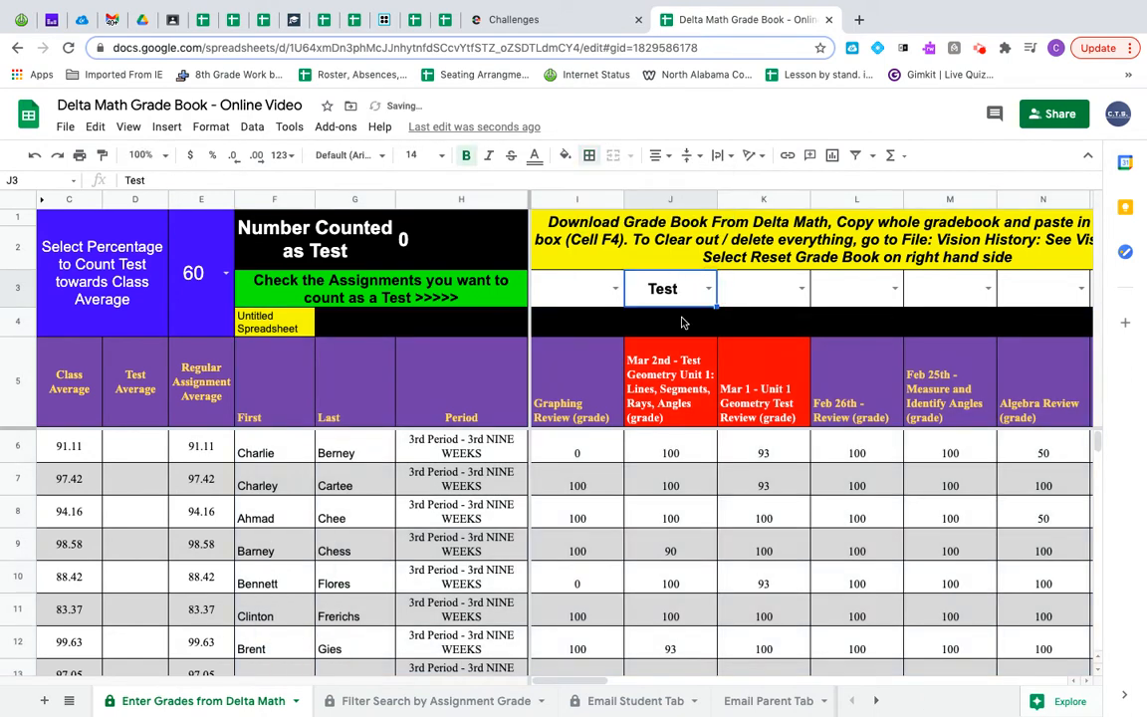
scroll(944, 340, right, 5)
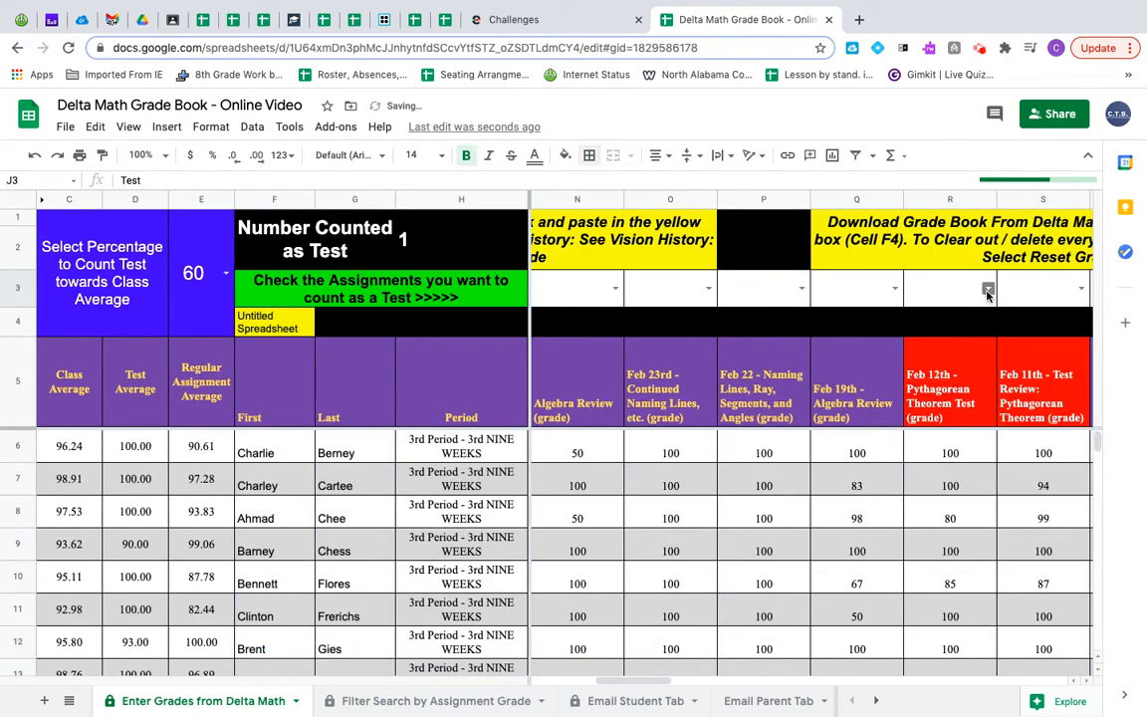
click(986, 291)
click(952, 319)
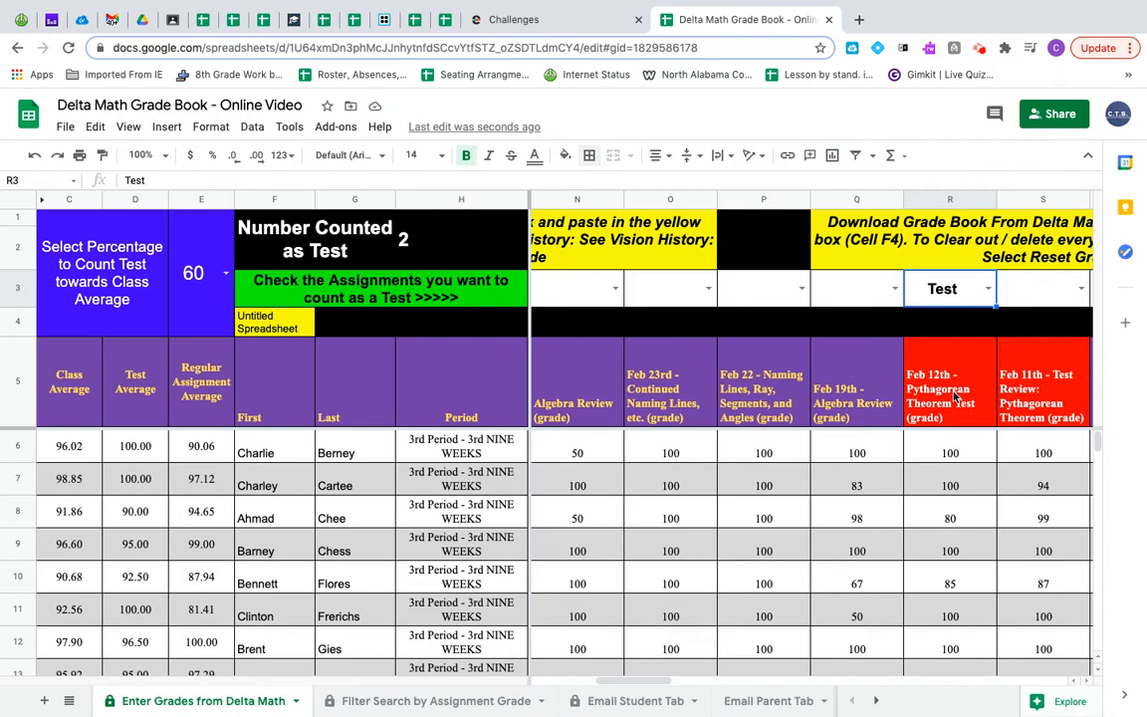
scroll(707, 436, left, 10)
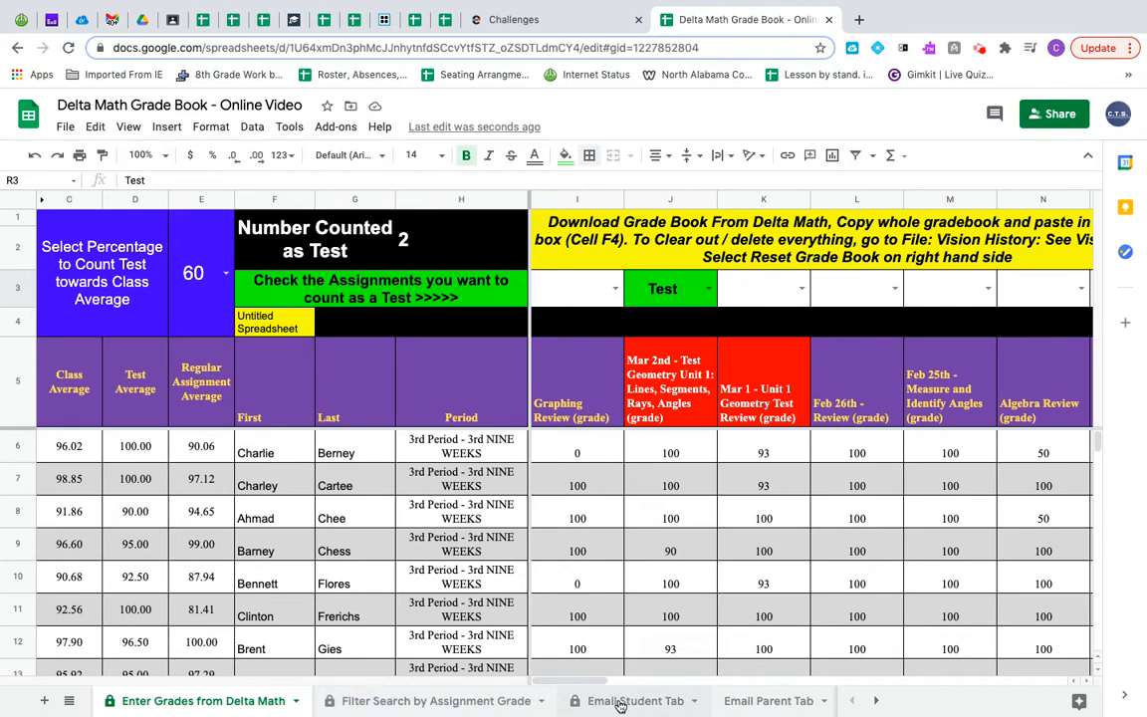
- On the Email Student Tab sheet, set the maximum grade for assignments listed in the emails to 100 in cell B6
click(619, 702)
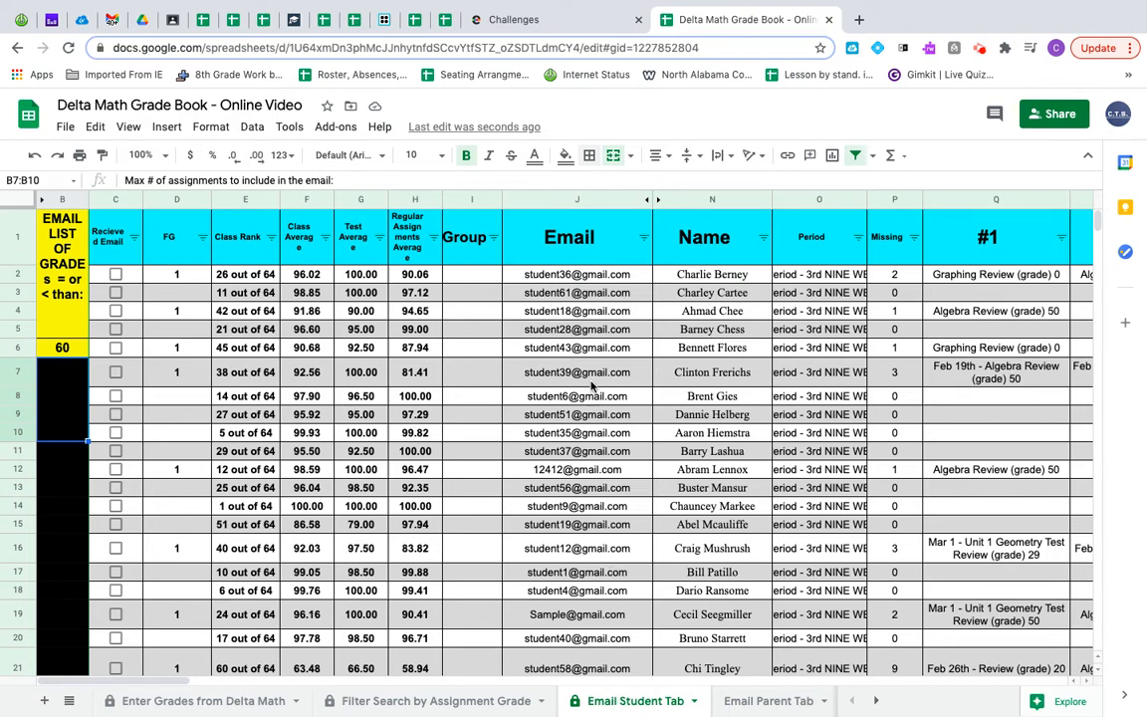
click(780, 347)
scroll(770, 388, right, 2)
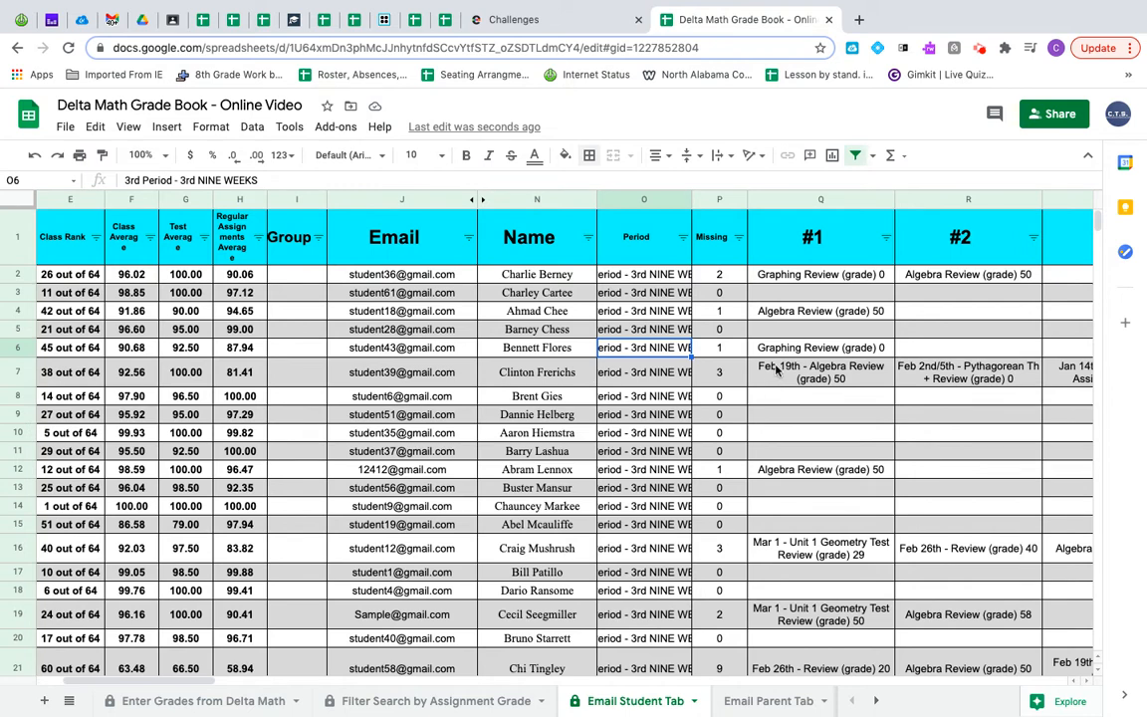
scroll(634, 396, right, 1)
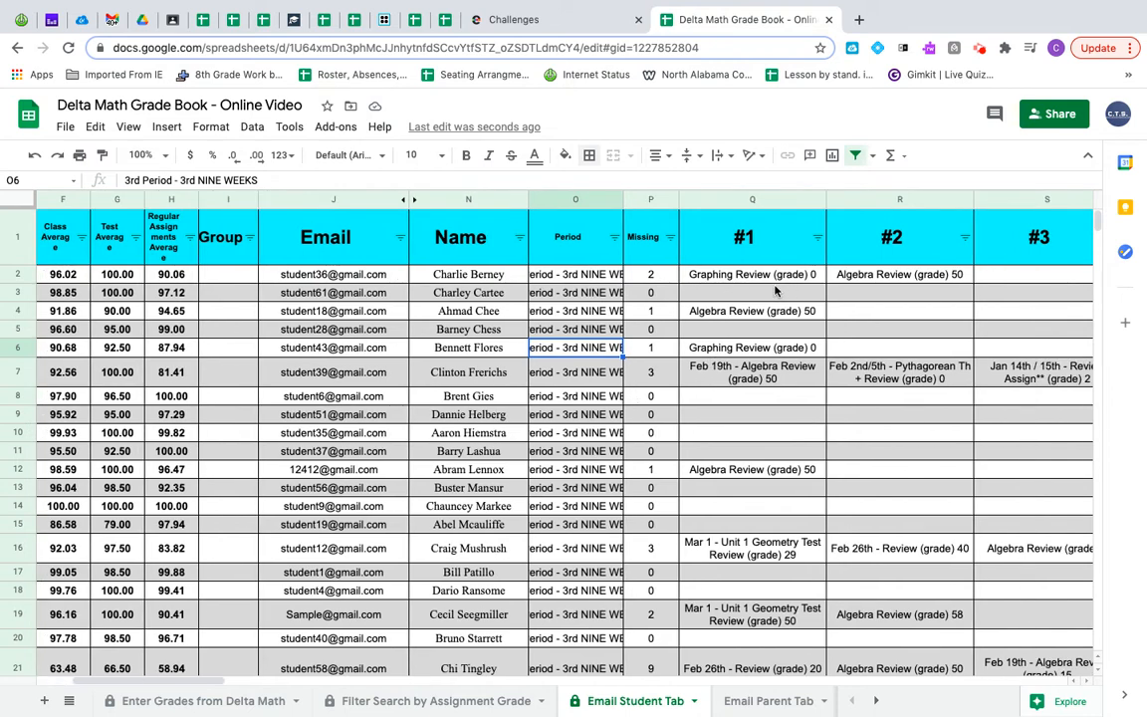
scroll(475, 368, left, 4)
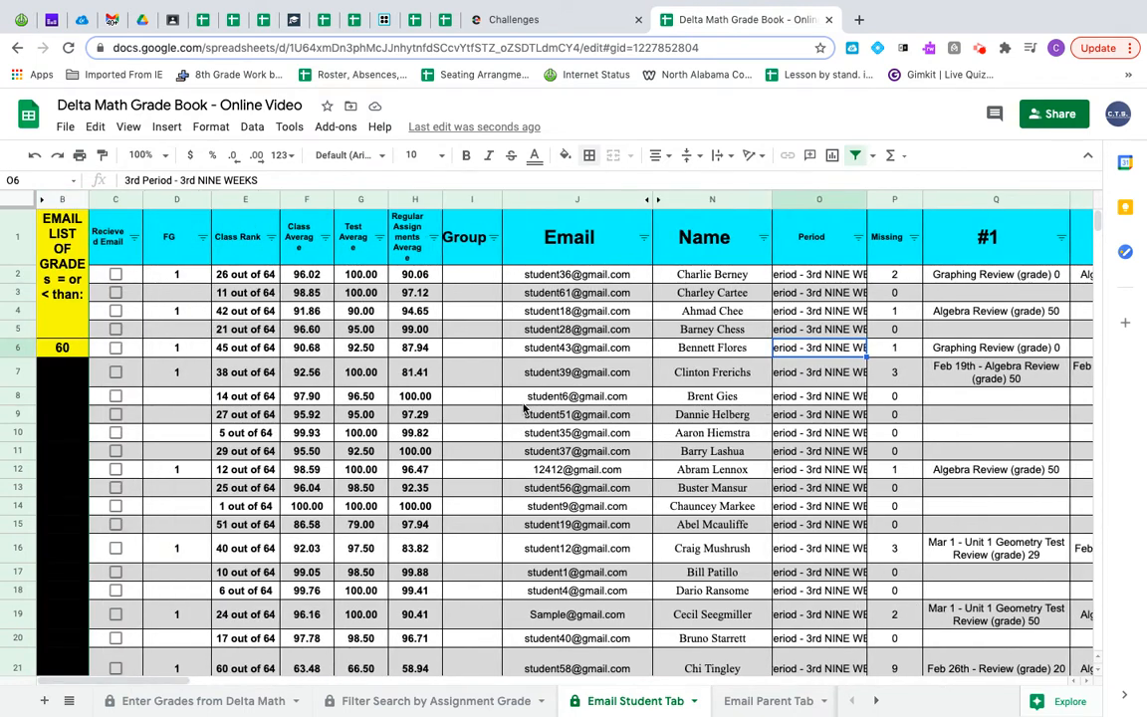
click(61, 351)
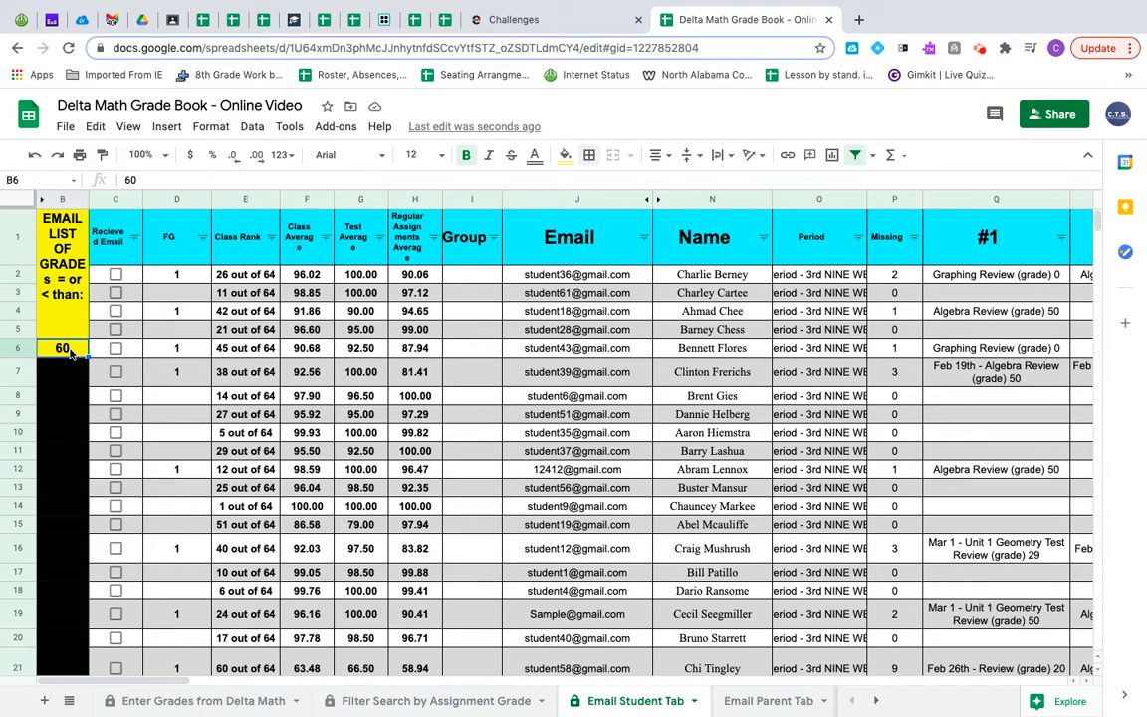
text(100)
key(Return)
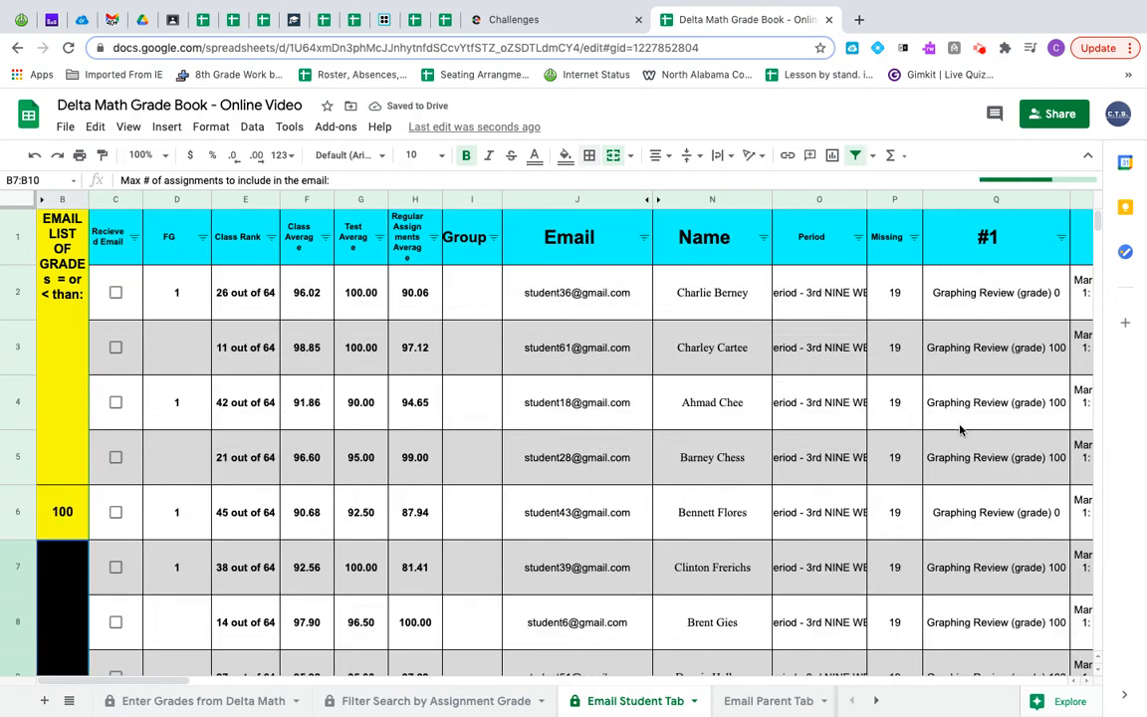
- Set the maximum grade for assignments listed in the student emails to 60 in cell B6
scroll(1020, 326, right, 4)
scroll(1020, 326, right, 15)
scroll(1020, 326, right, 8)
scroll(1020, 327, left, 15)
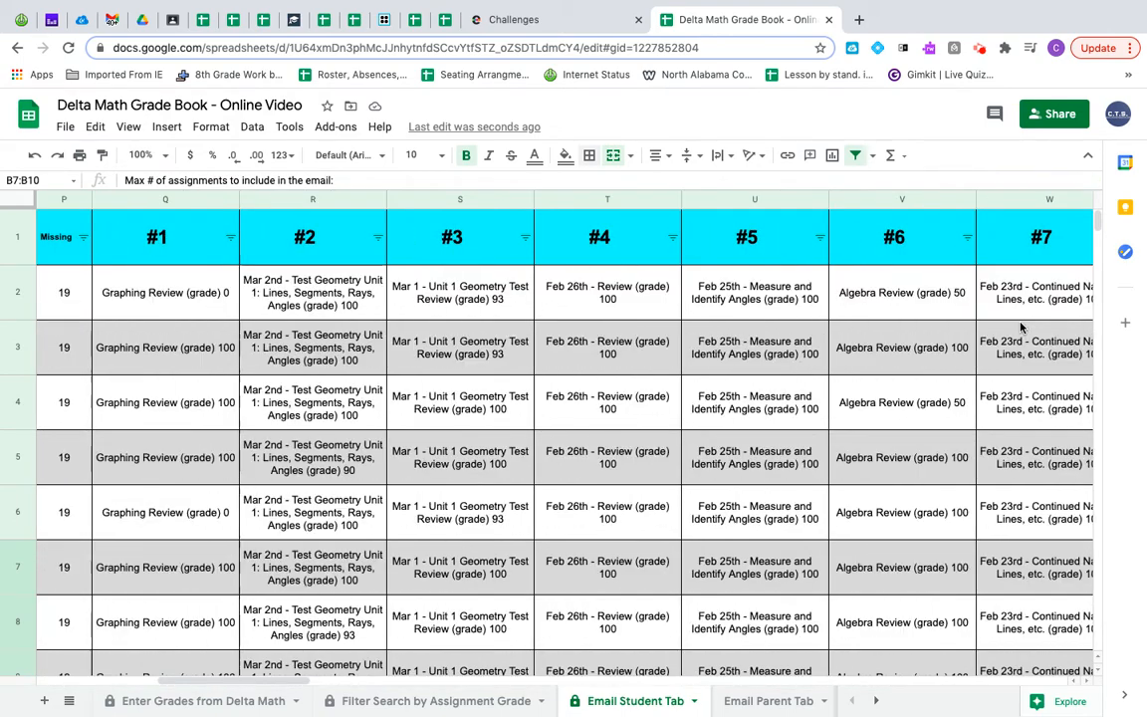
scroll(1020, 327, left, 8)
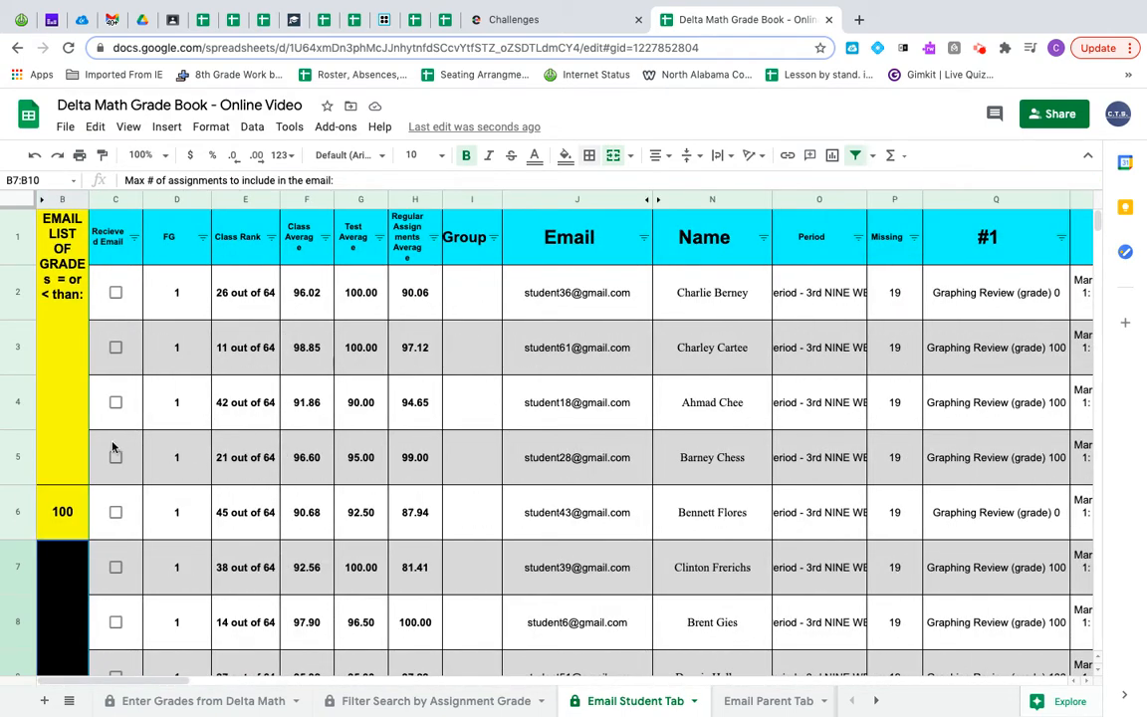
click(66, 504)
text(60)
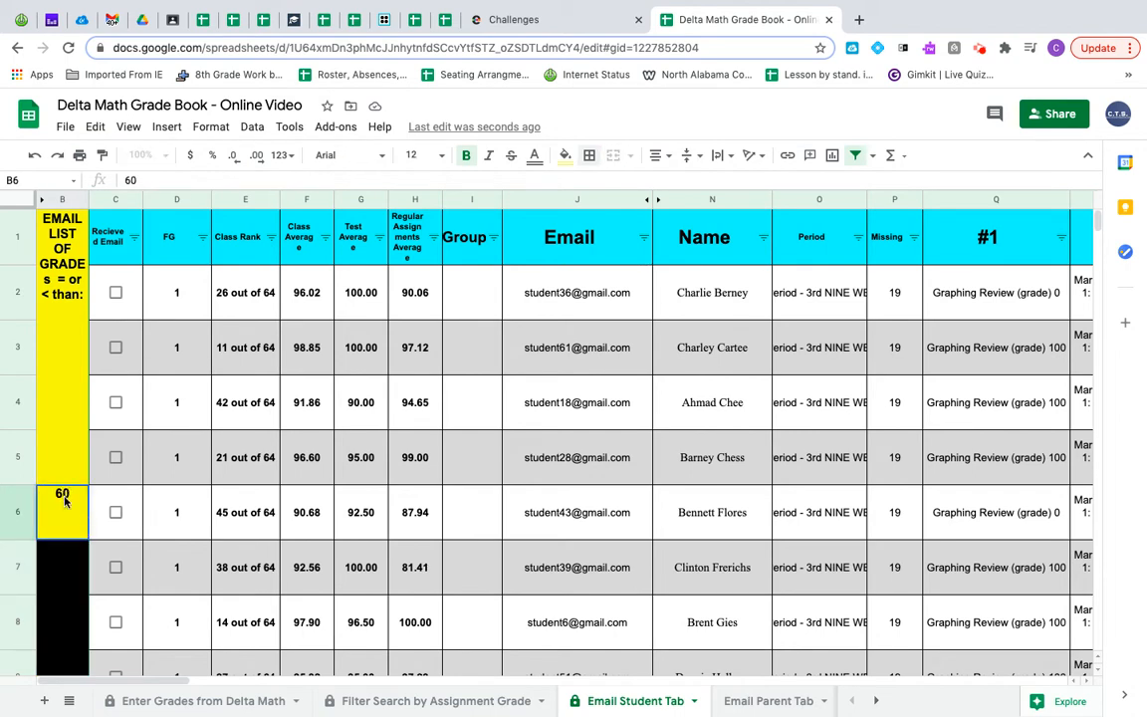
key(Return)
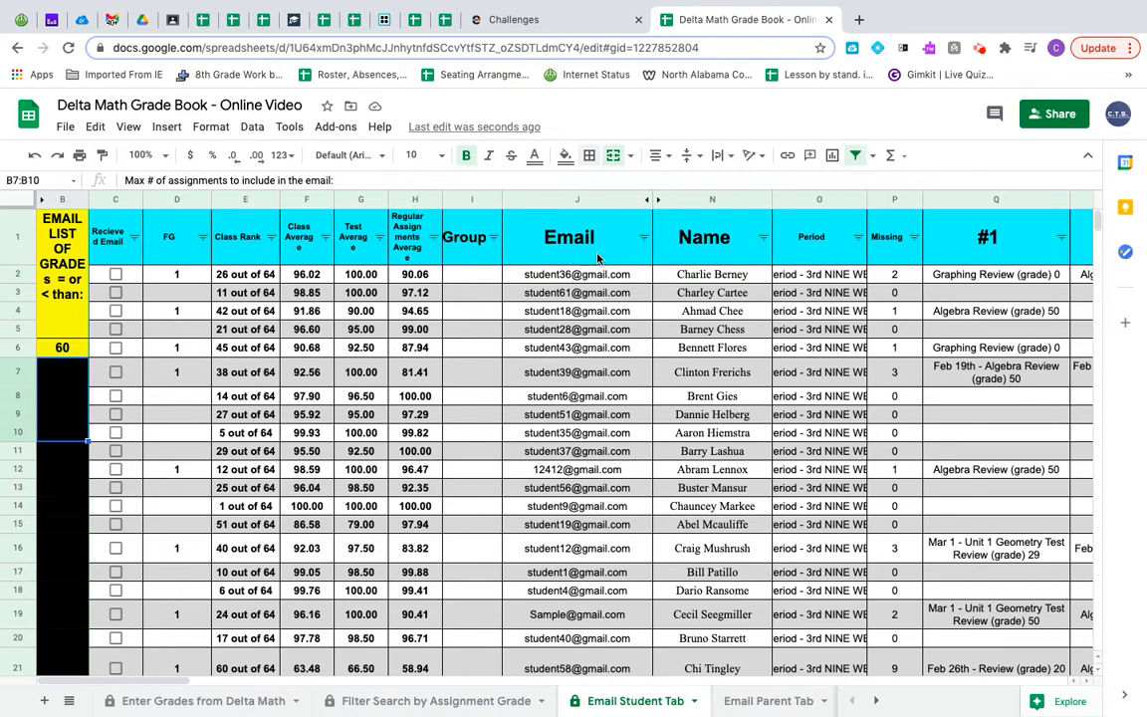
- Switch to Gmail, discard the open "Math Class Grades and Failing Assignments" draft, and open the GMass sent-emails notification
mouse_move(627, 275)
click(111, 19)
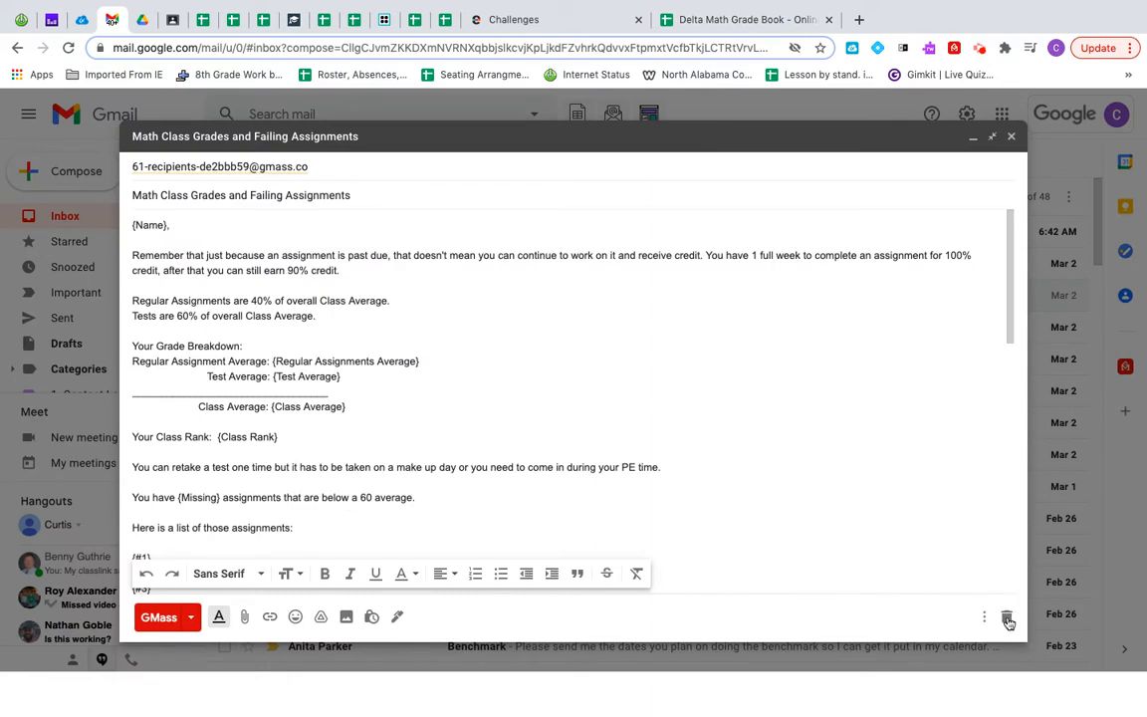
click(1008, 619)
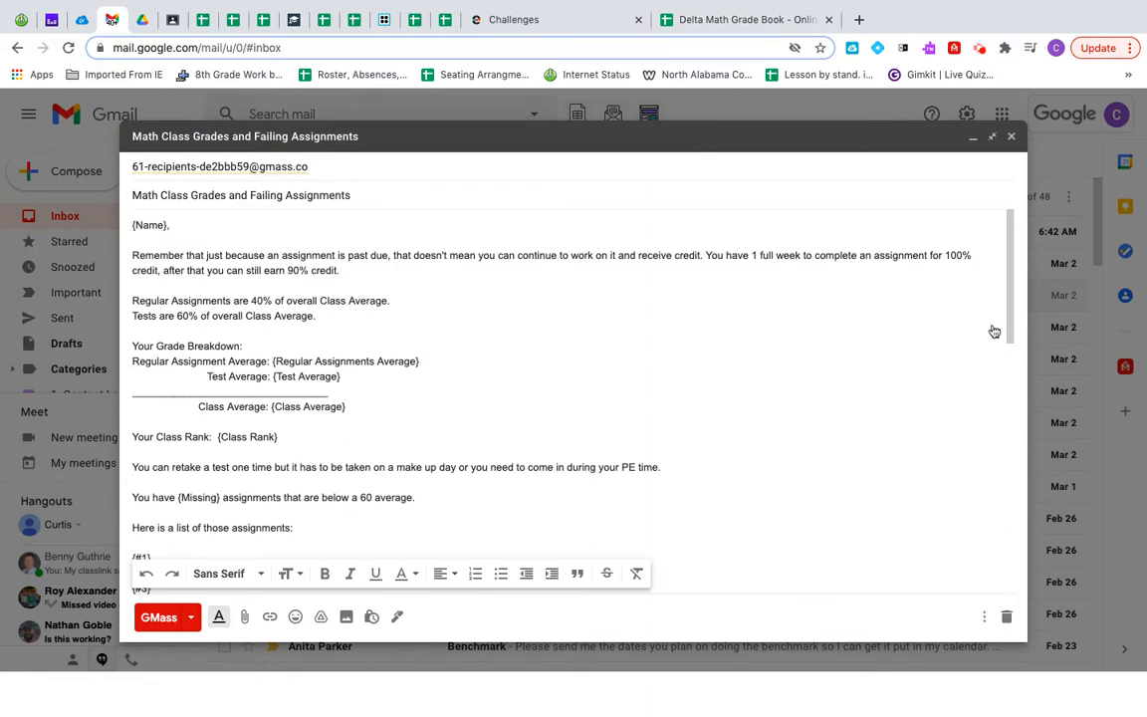
click(1014, 138)
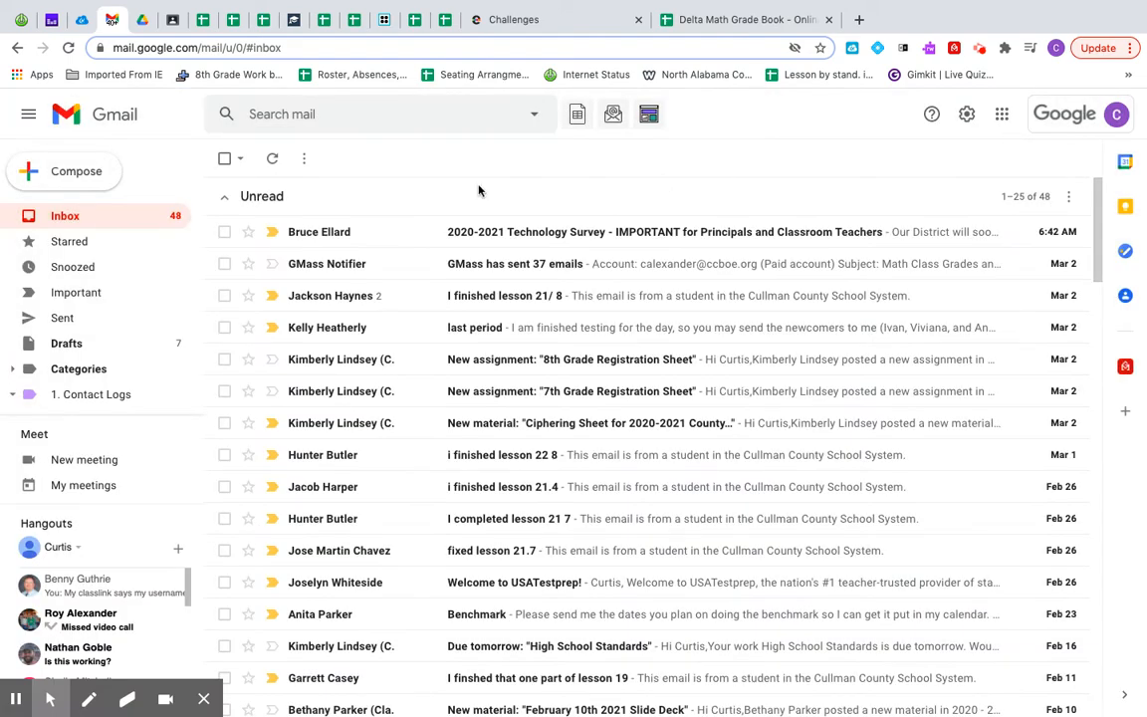
click(489, 267)
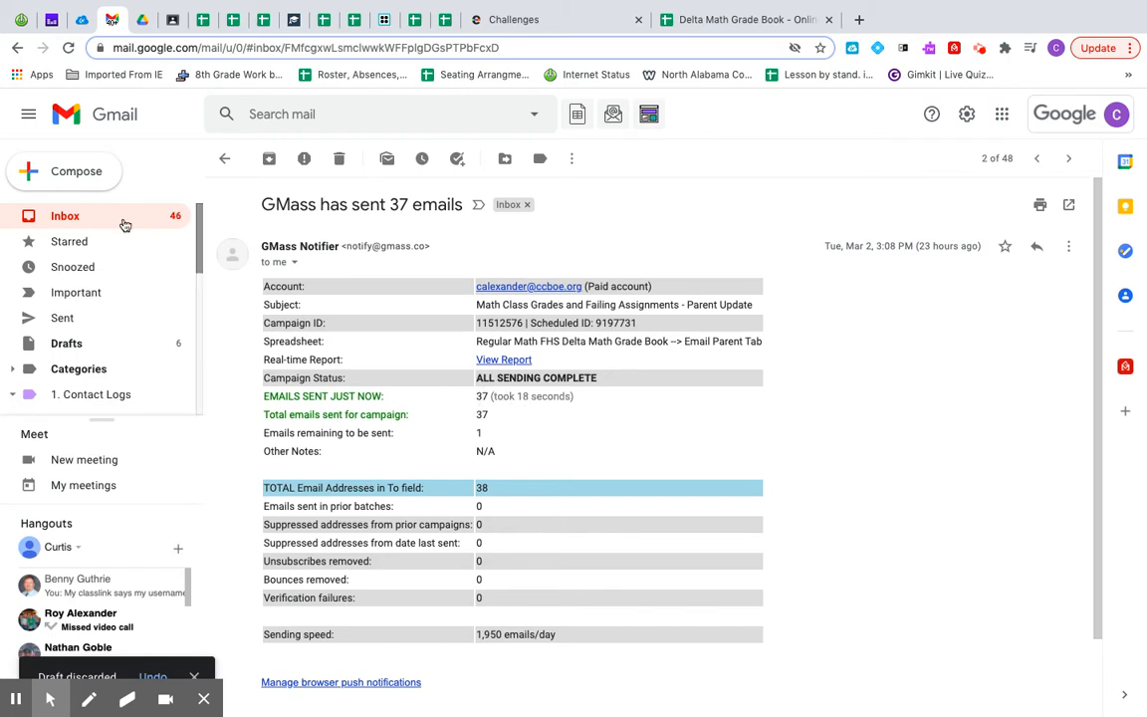
- Start a new full-size message and choose the Google Sheet "Delta Math Grade Book - Online Video" as its GMass recipient source
click(80, 184)
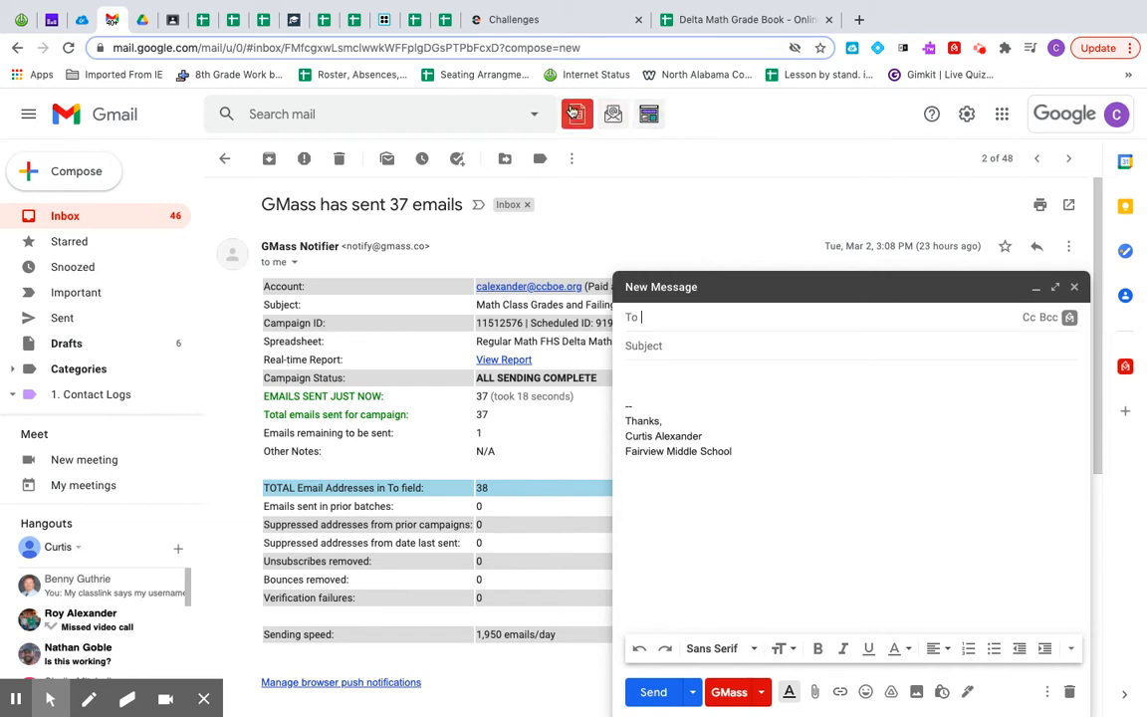
click(1054, 287)
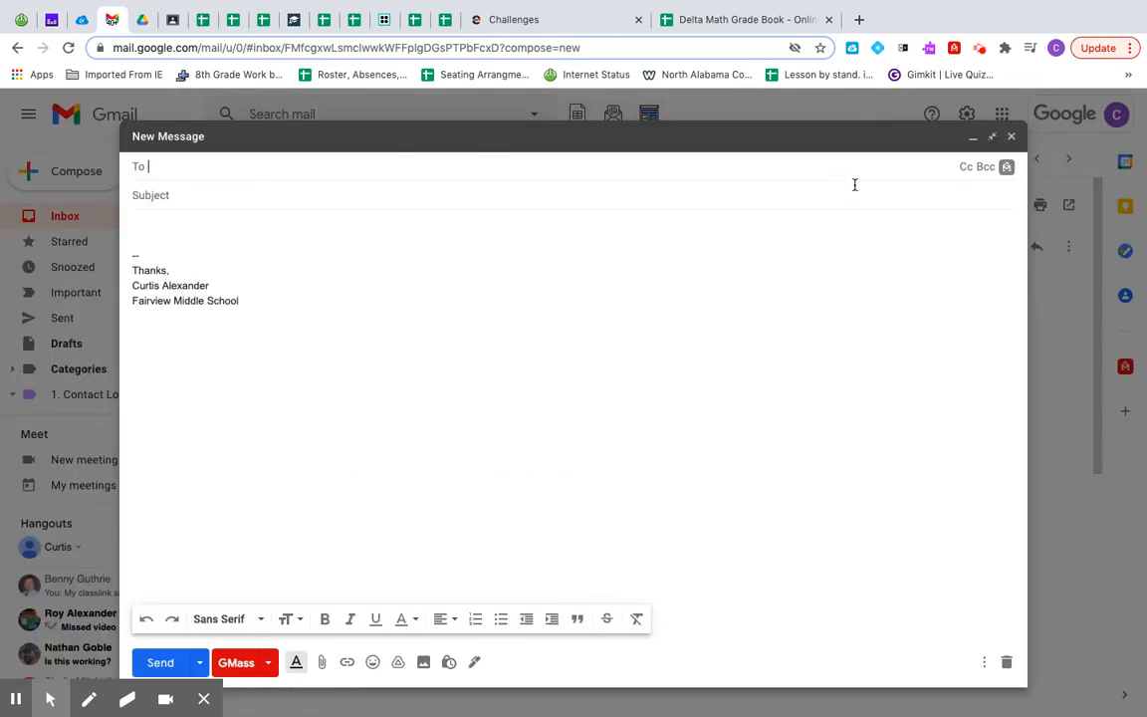
click(1007, 168)
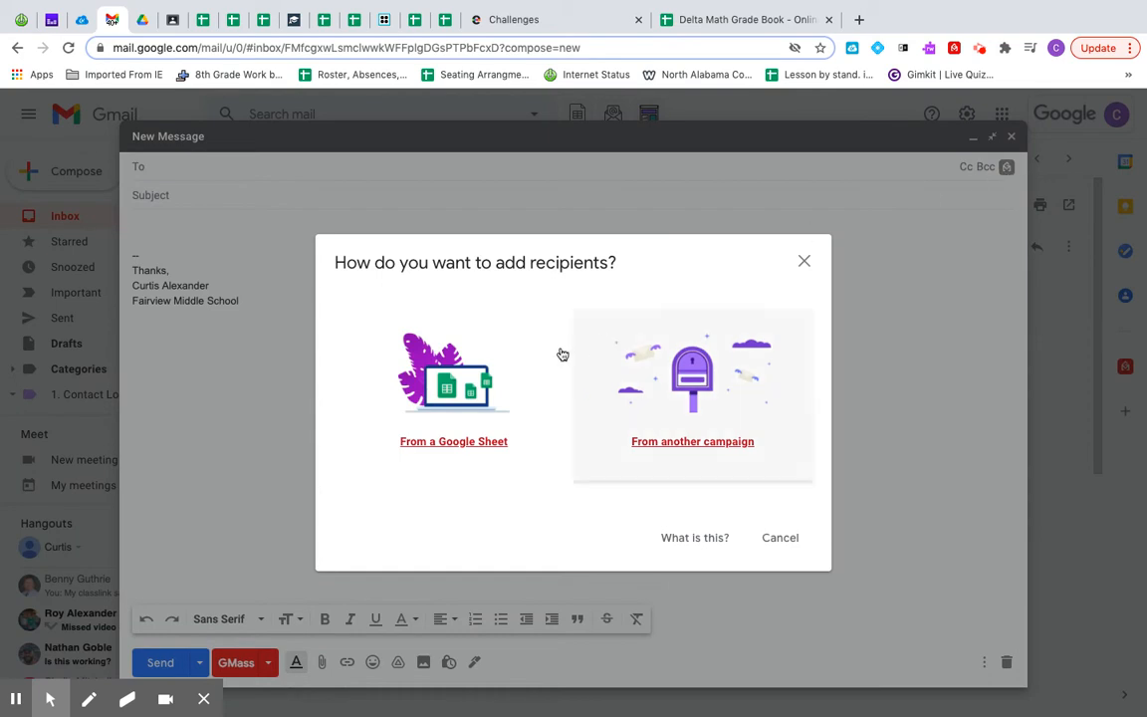
click(480, 386)
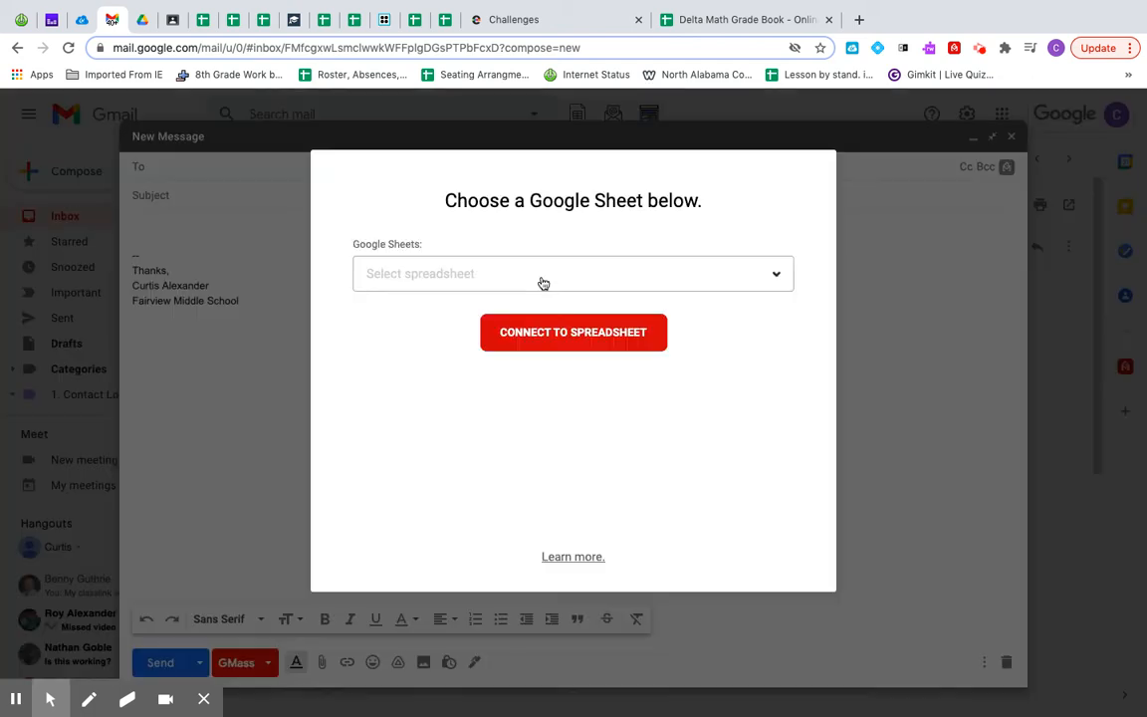
click(543, 284)
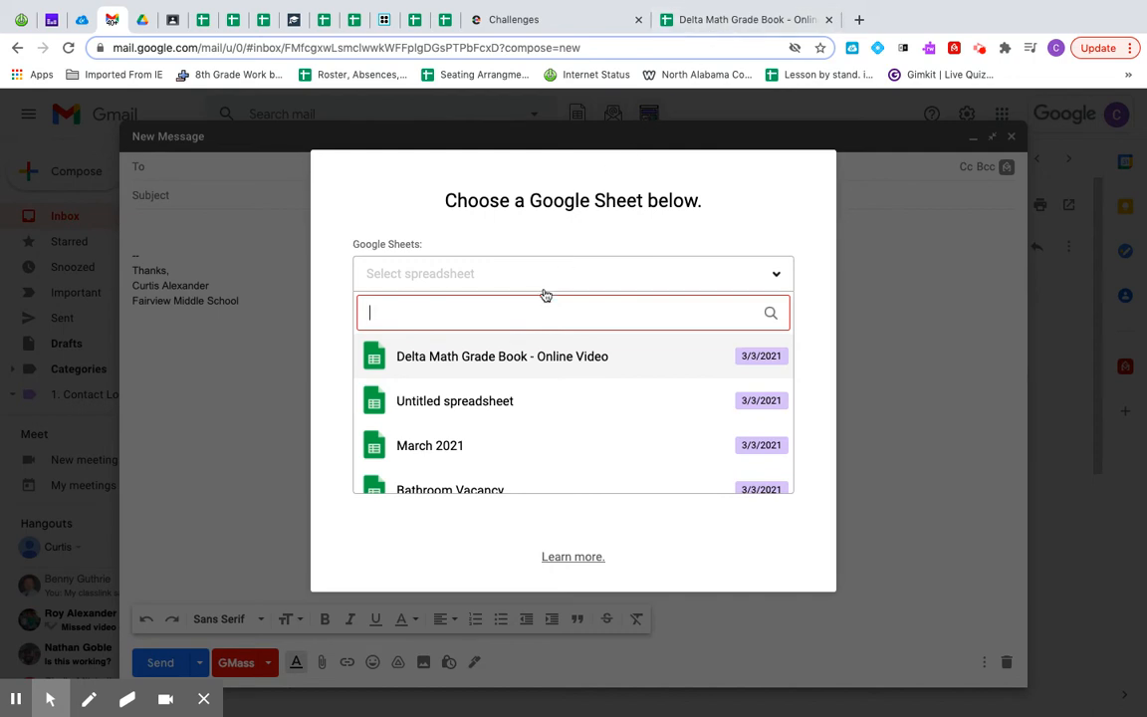
click(516, 368)
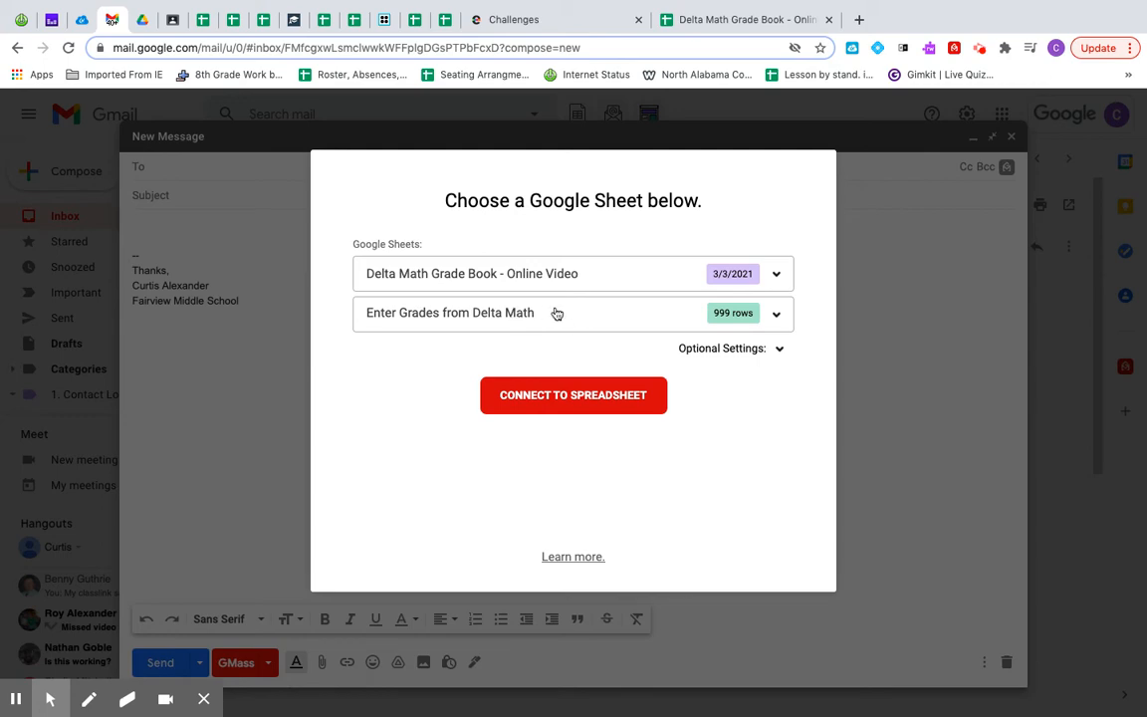
- Check the sheet name in the grade book, then connect the Email Student Tab sheet as the message's recipient list
click(720, 20)
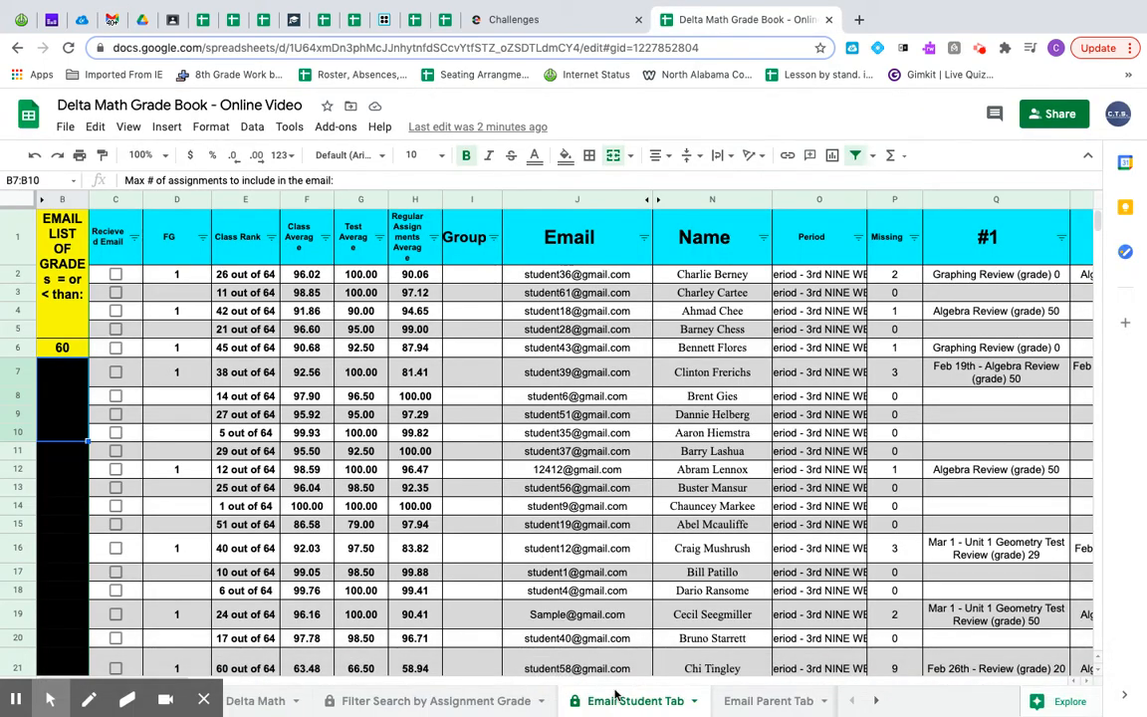
scroll(742, 710, right, 1)
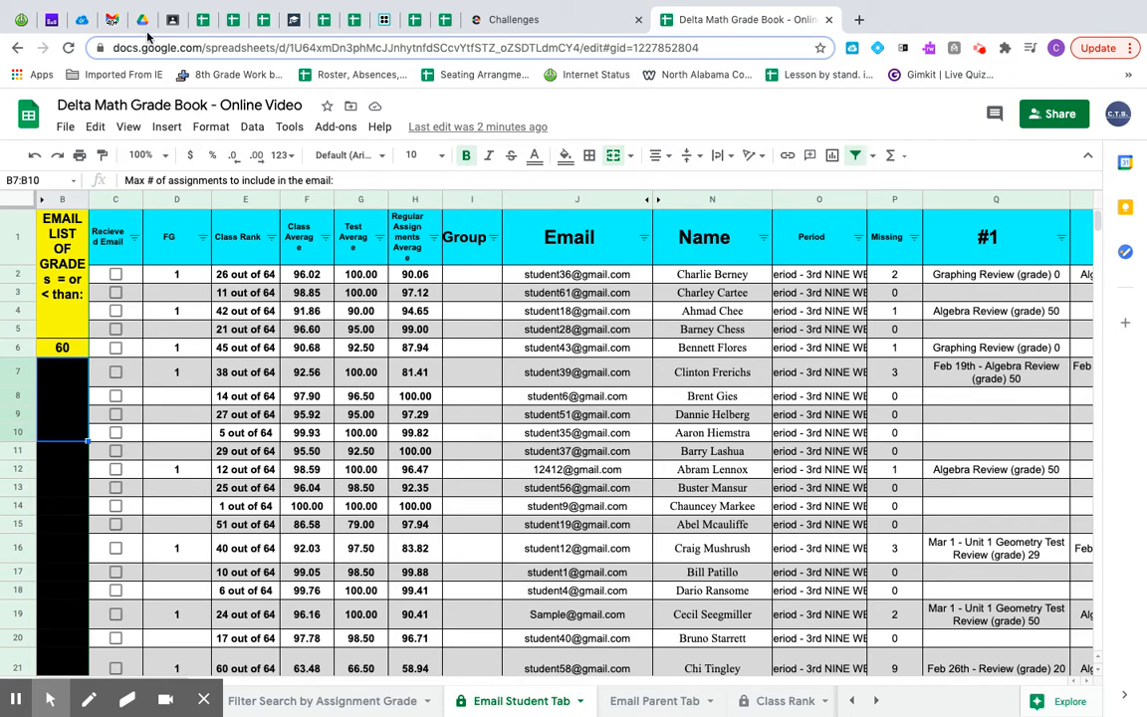
click(109, 20)
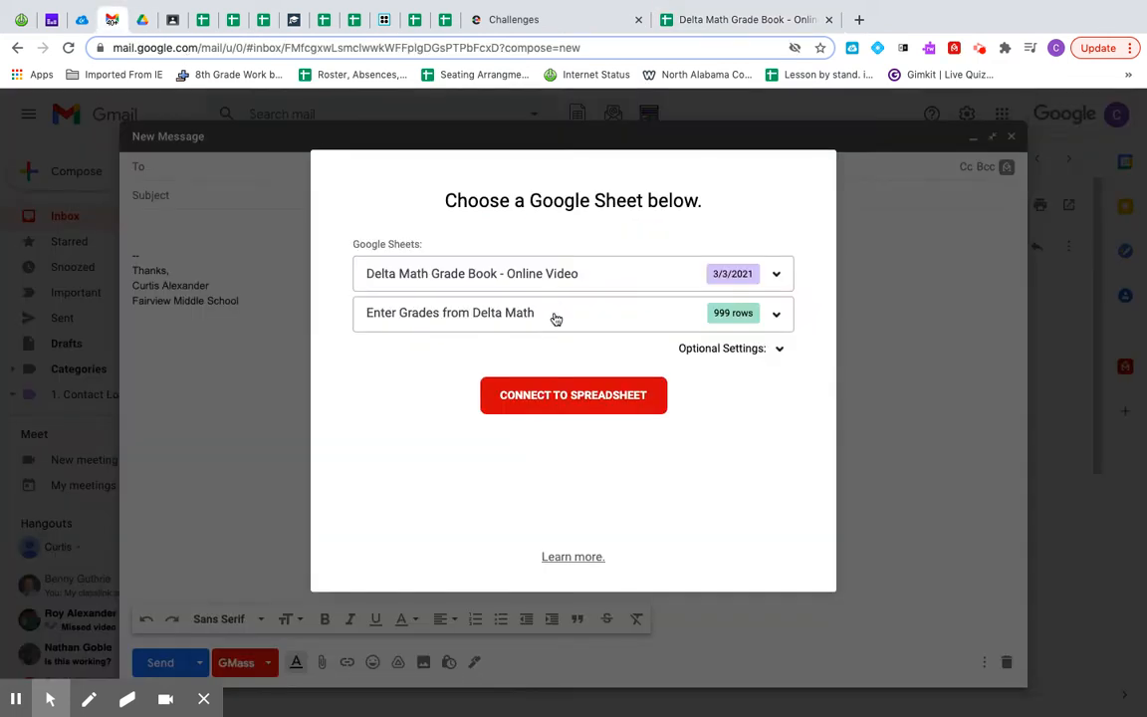
click(555, 316)
click(484, 444)
click(562, 396)
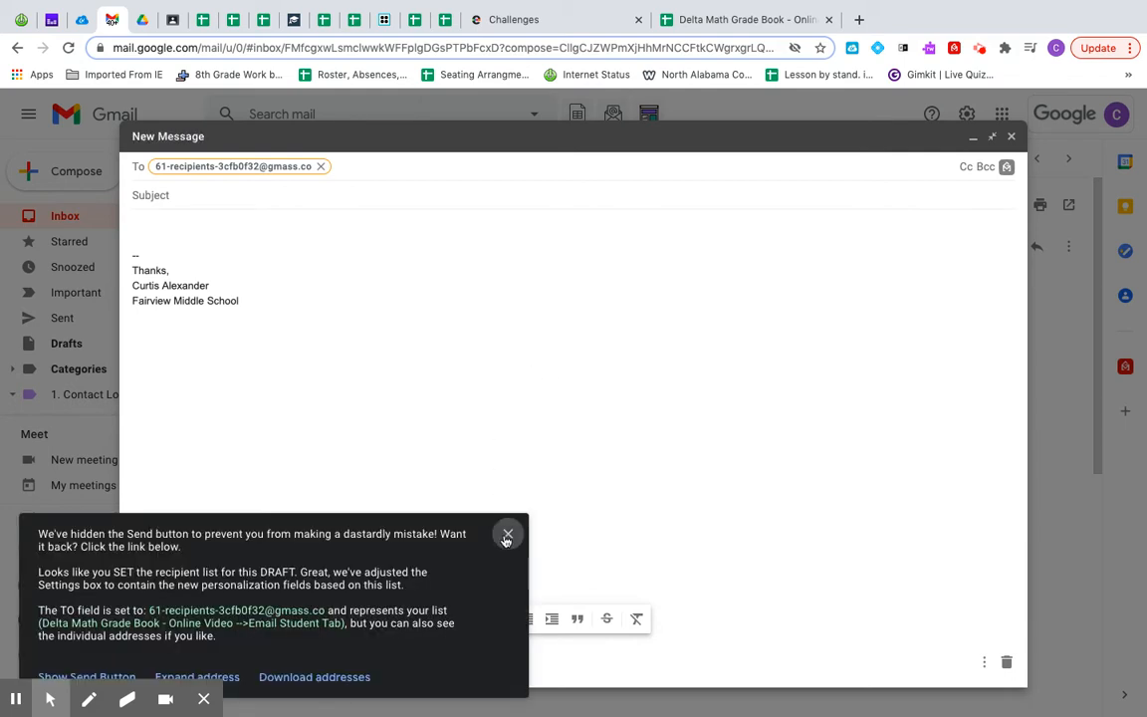
click(507, 536)
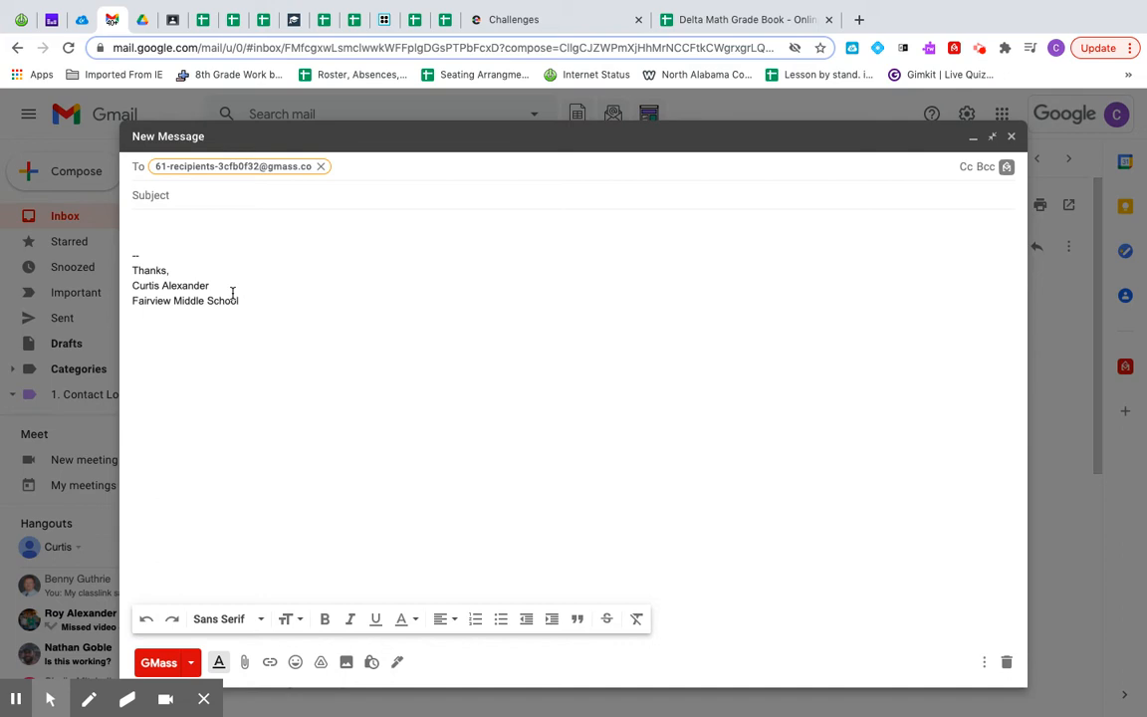
- Insert the GMass personalization field {Name} followed by a comma as the greeting in the message body
click(136, 220)
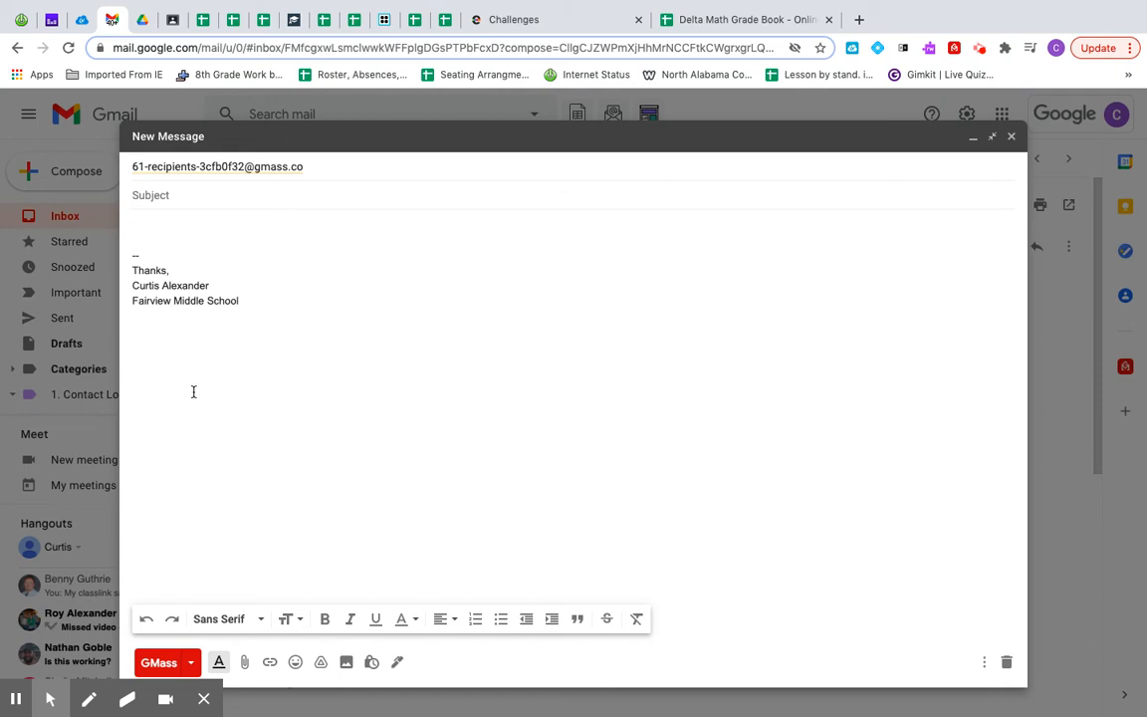
click(189, 663)
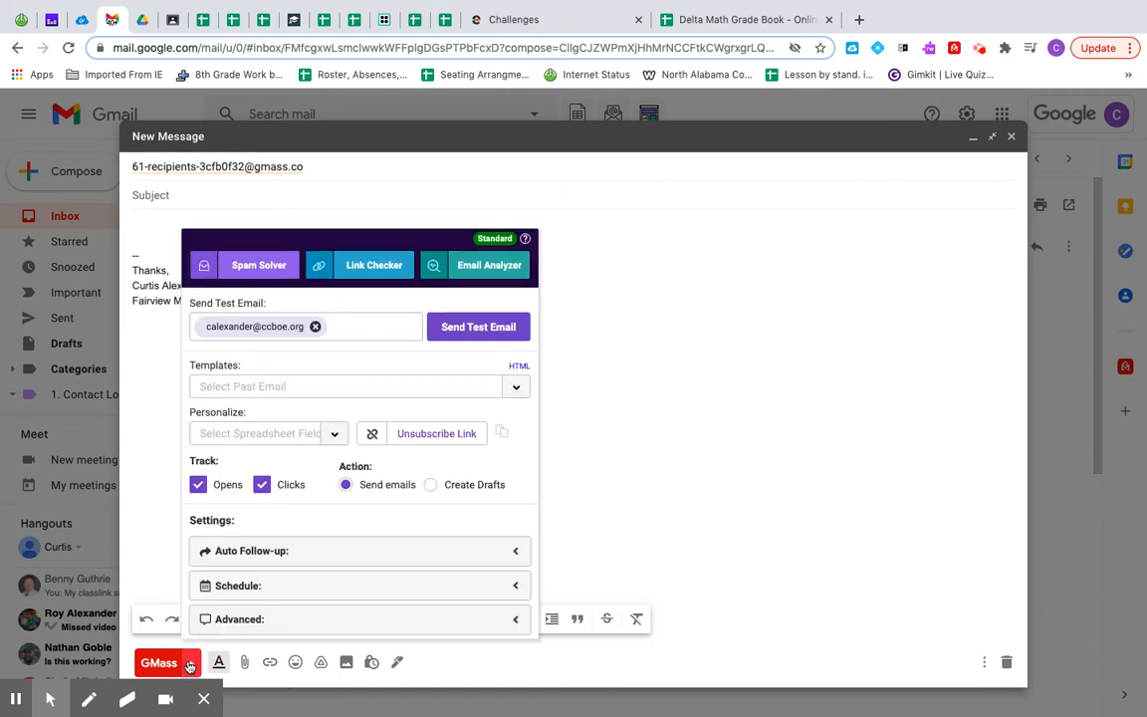
click(333, 439)
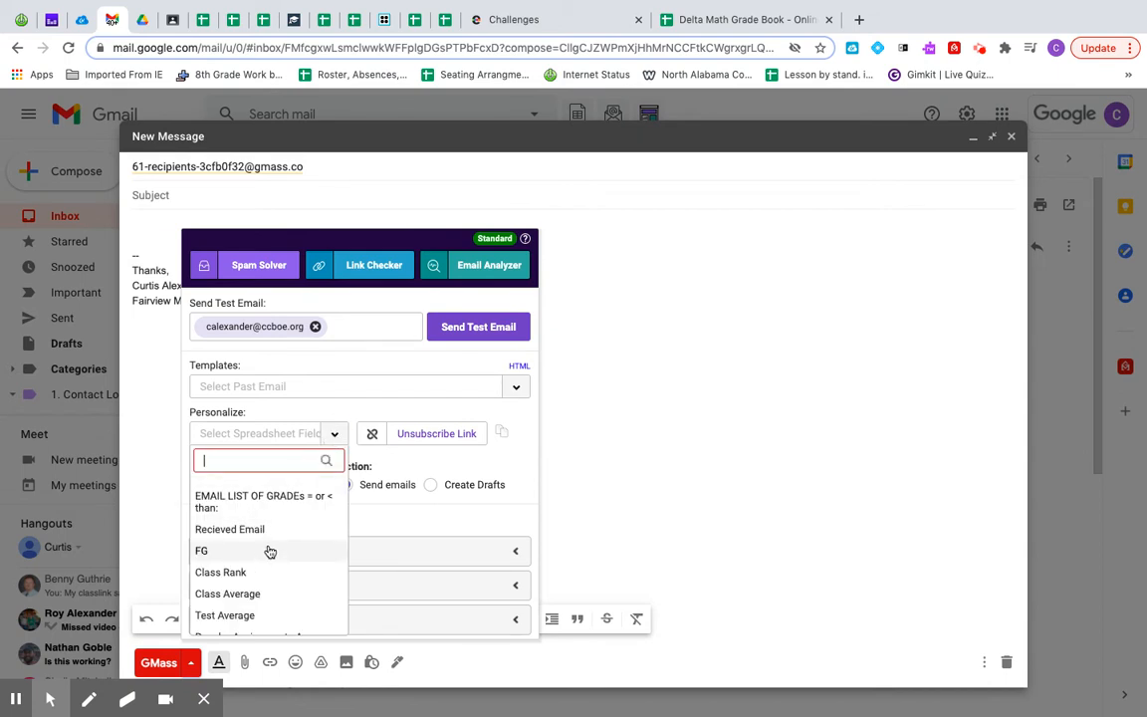
scroll(268, 551, down, 5)
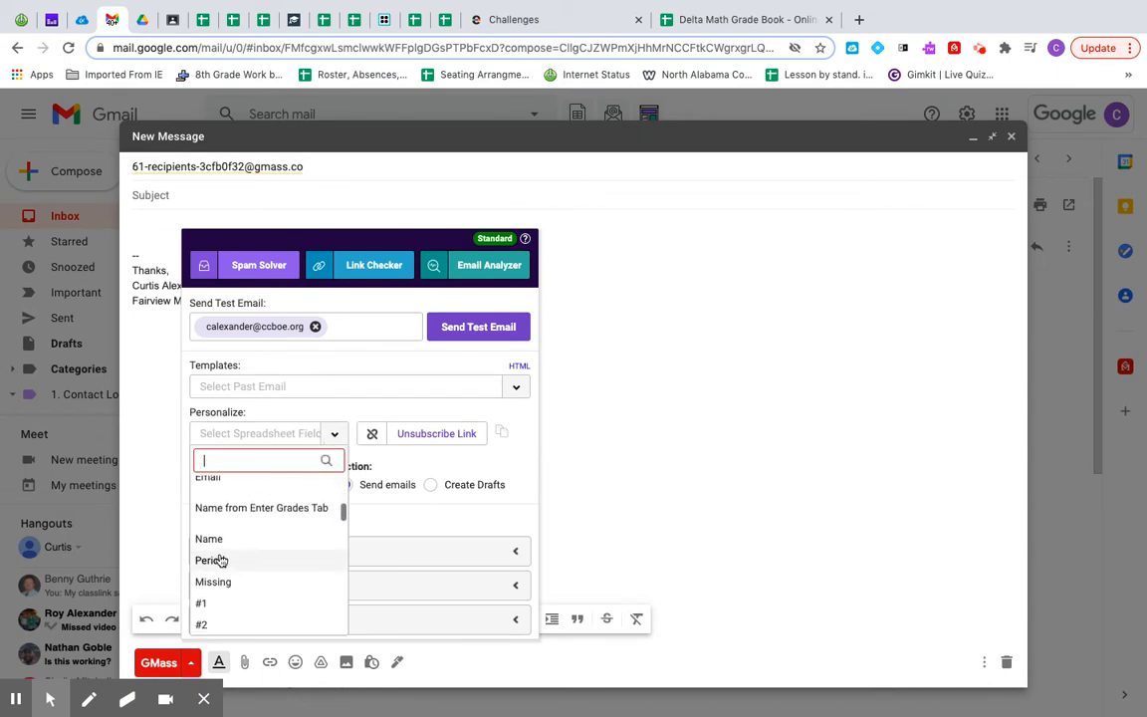
click(214, 539)
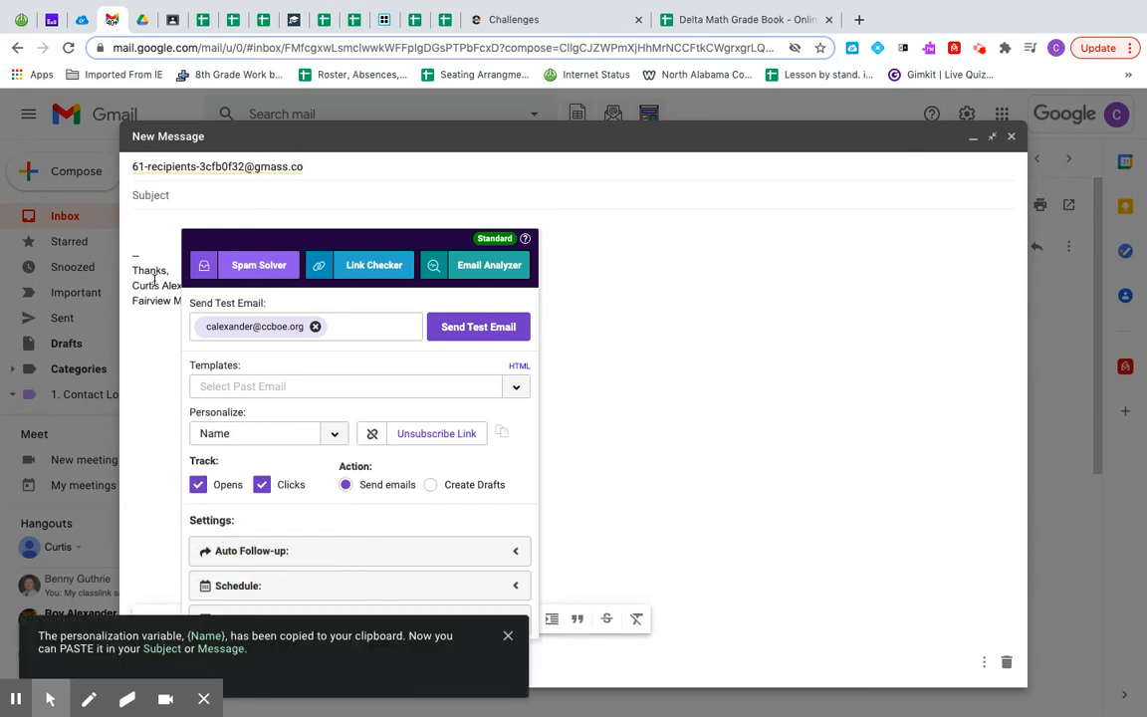
click(132, 223)
text({Name})
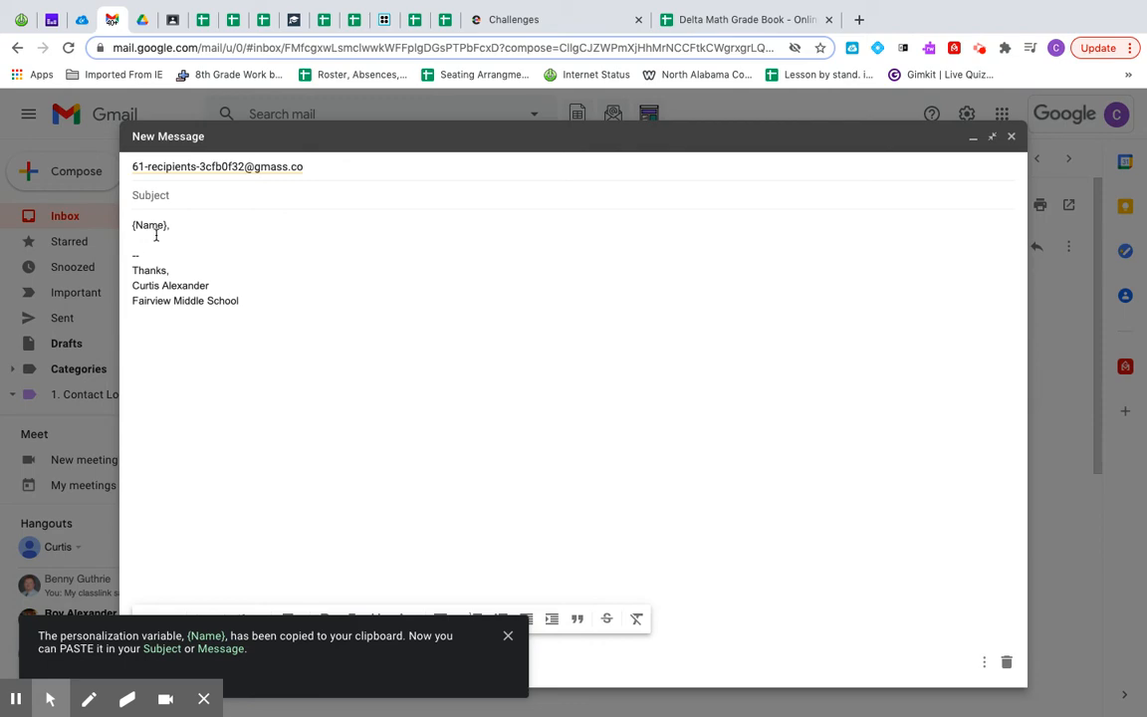
- Begin a new paragraph below the greeting with the text "Your class average is"
click(702, 19)
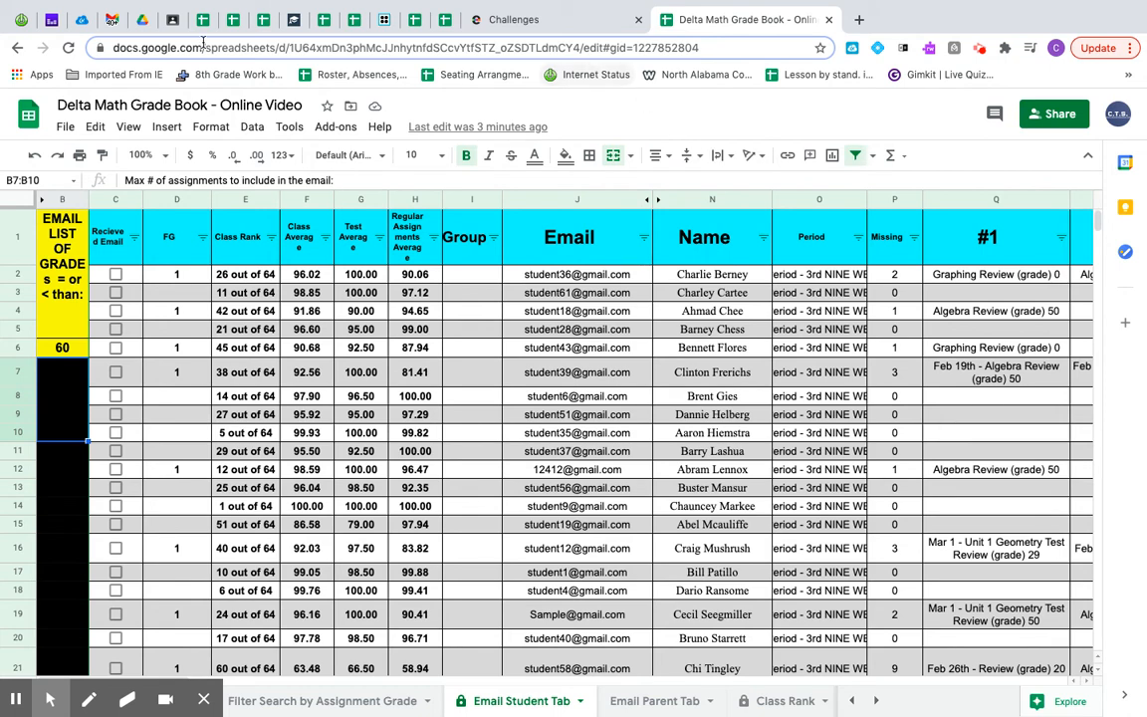
click(180, 224)
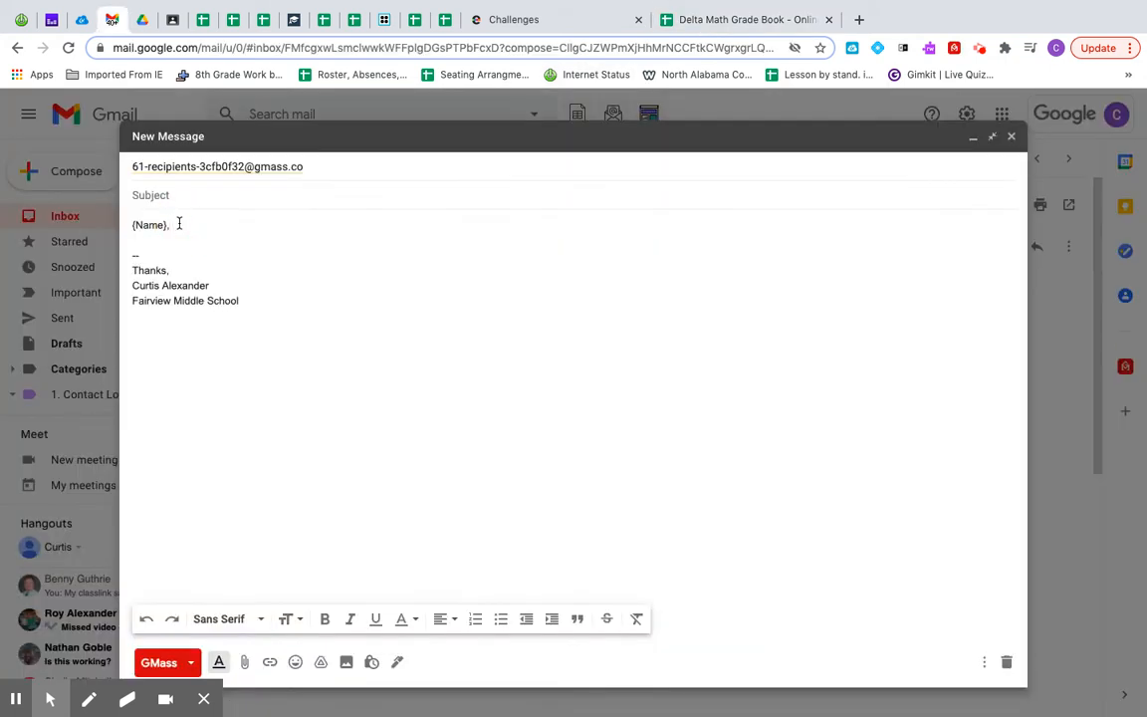
key(Return)
key(Return)
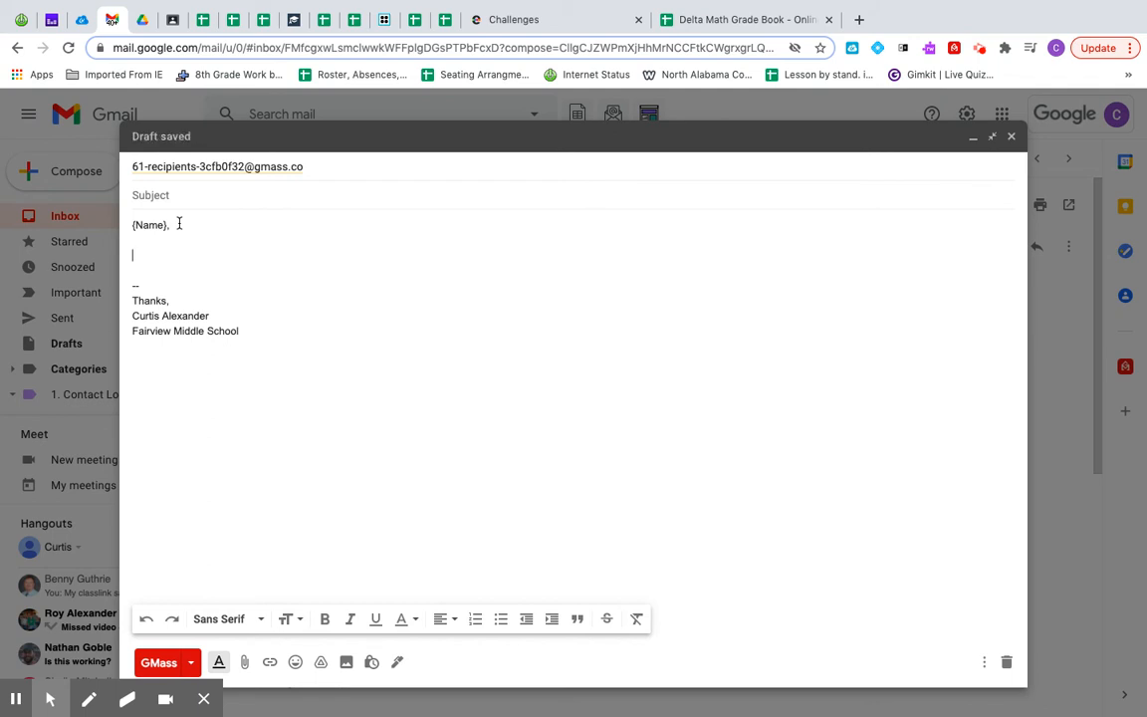
text(Your class average is)
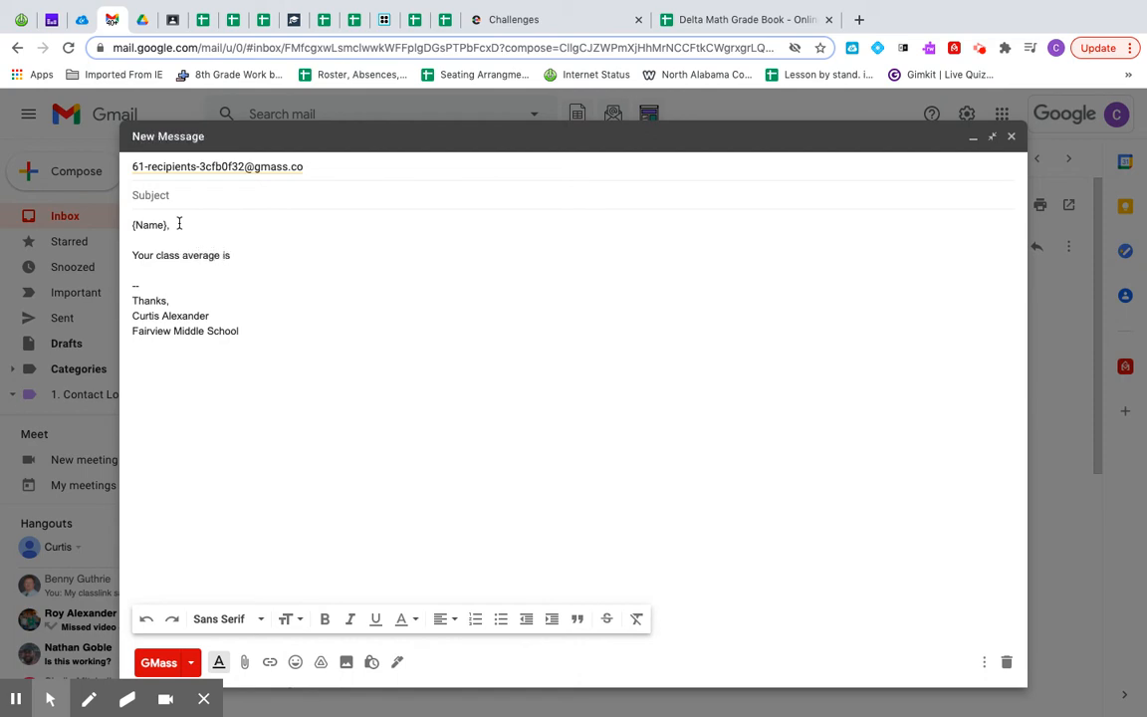
- Complete the class average sentence with the GMass personalization field {Class Average} and a period
click(189, 663)
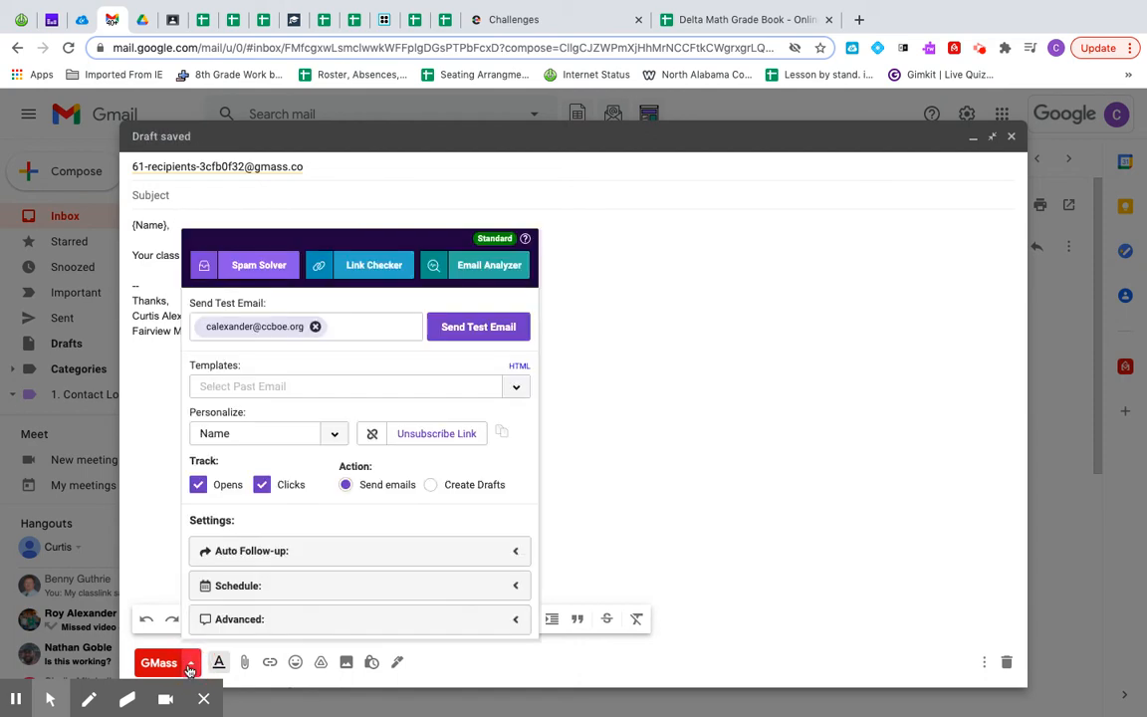
click(335, 436)
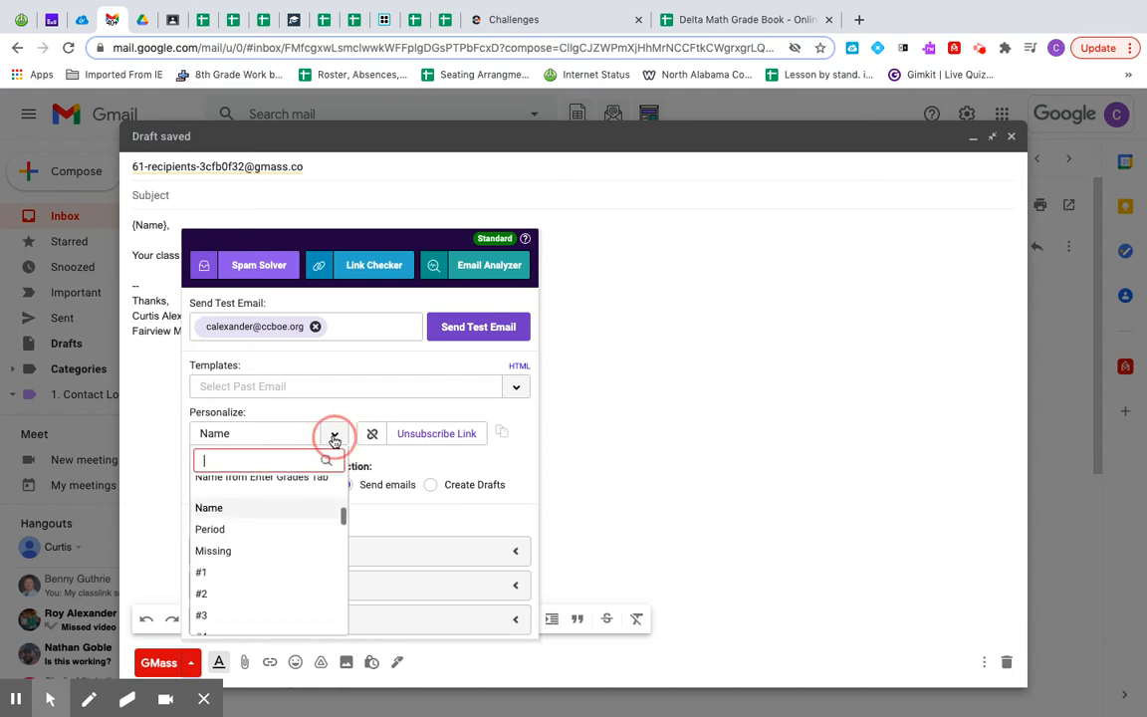
scroll(275, 593, up, 3)
scroll(277, 593, up, 5)
click(247, 572)
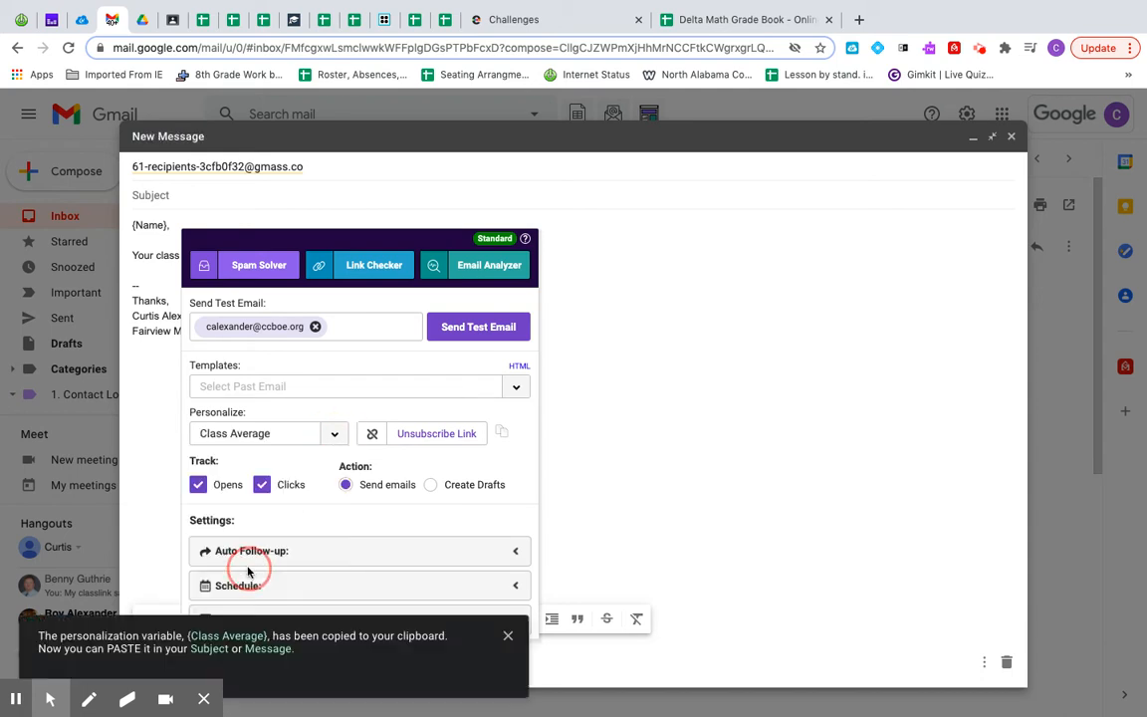
click(141, 321)
click(242, 261)
click(243, 260)
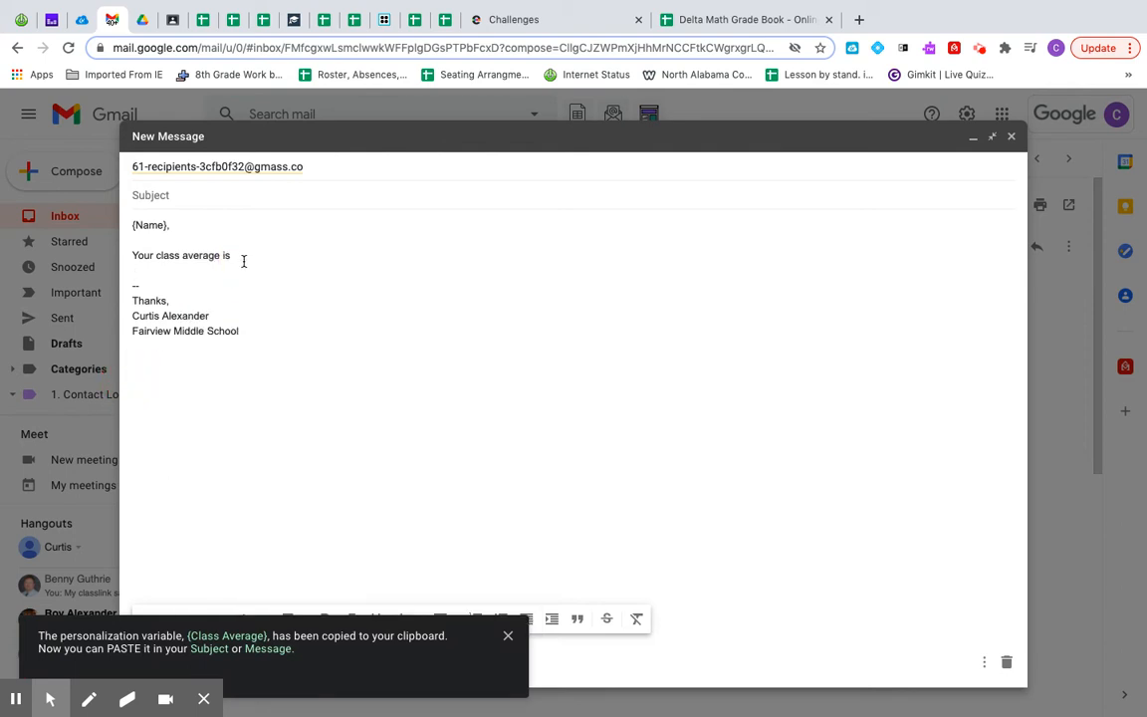
text({Class Average})
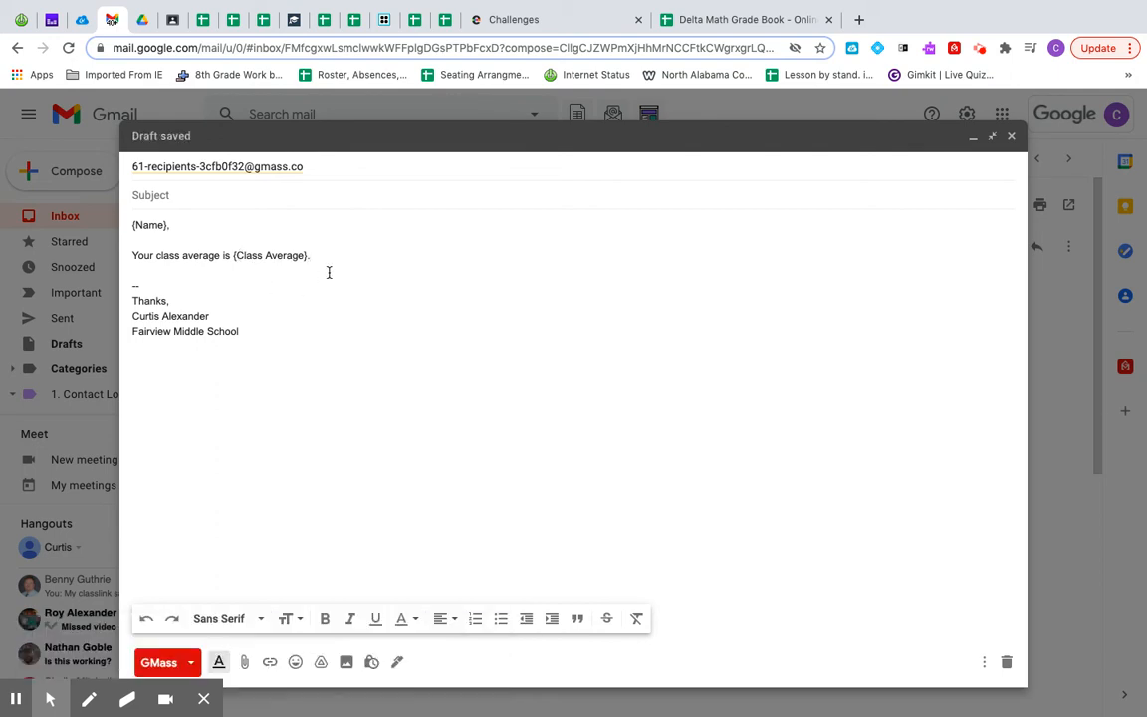
- Check the column headers on the Email Student Tab of the grade book, and return to the Gmail draft
click(677, 19)
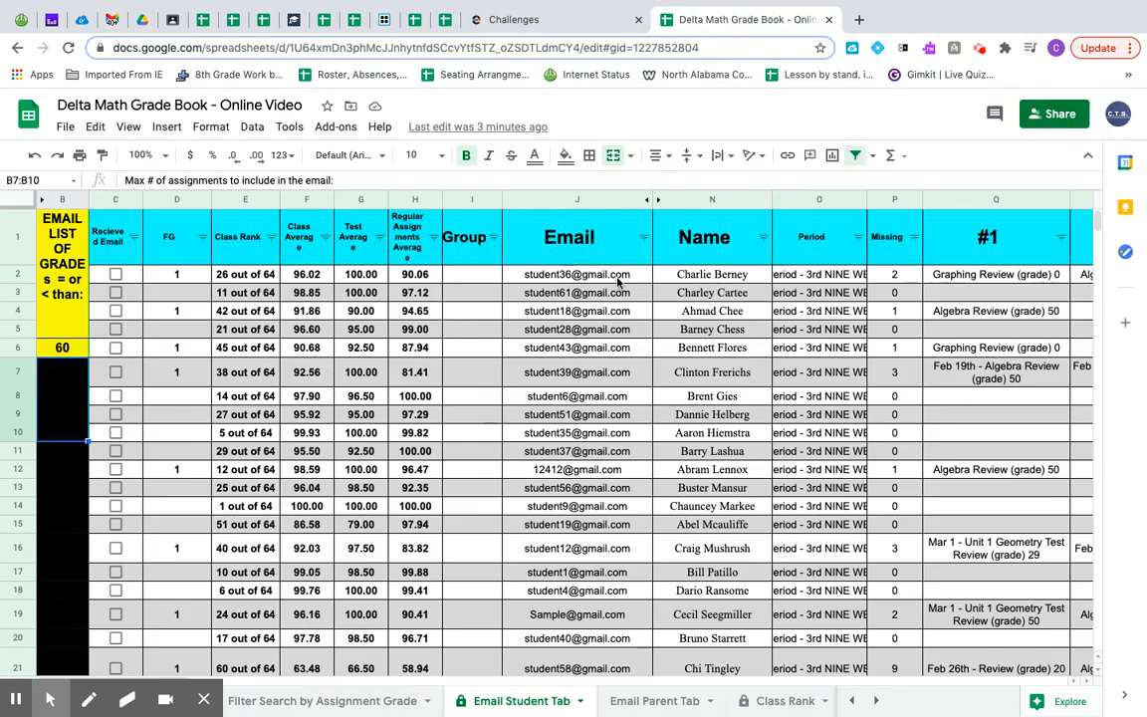
mouse_move(622, 280)
click(113, 20)
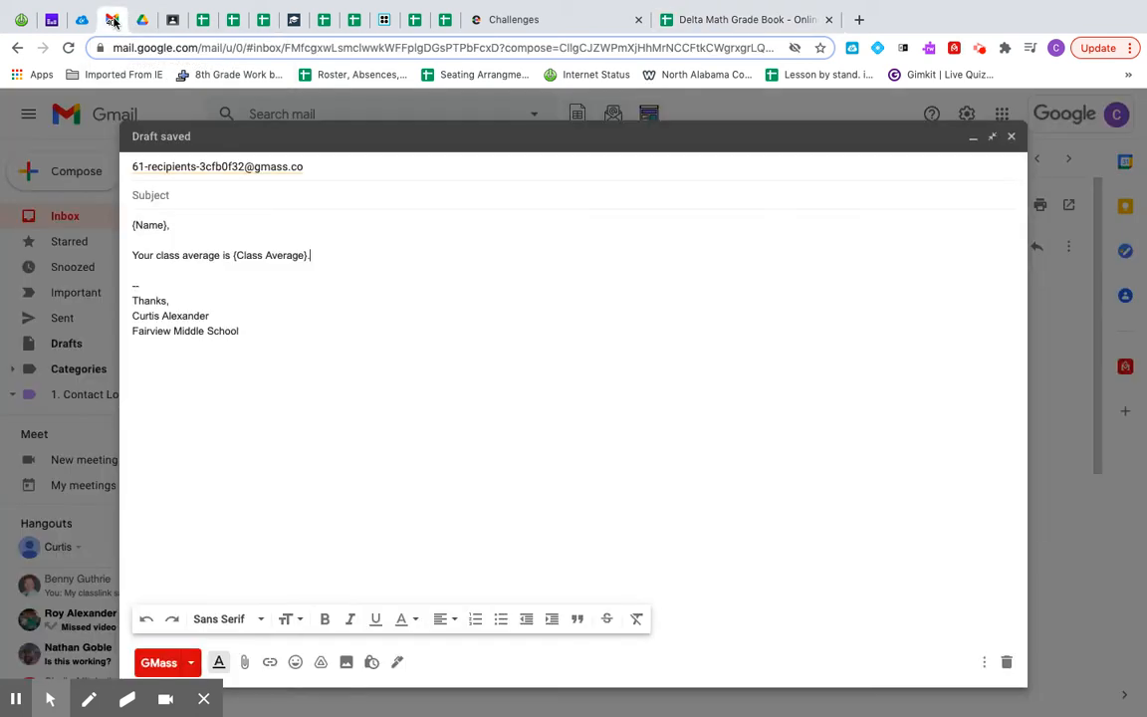
- Replace the drafted greeting and class average text with the GMass template "Math Class Grades and Failing Assignments" marked 21 emails
drag(318, 256, 107, 224)
key(BackSpace)
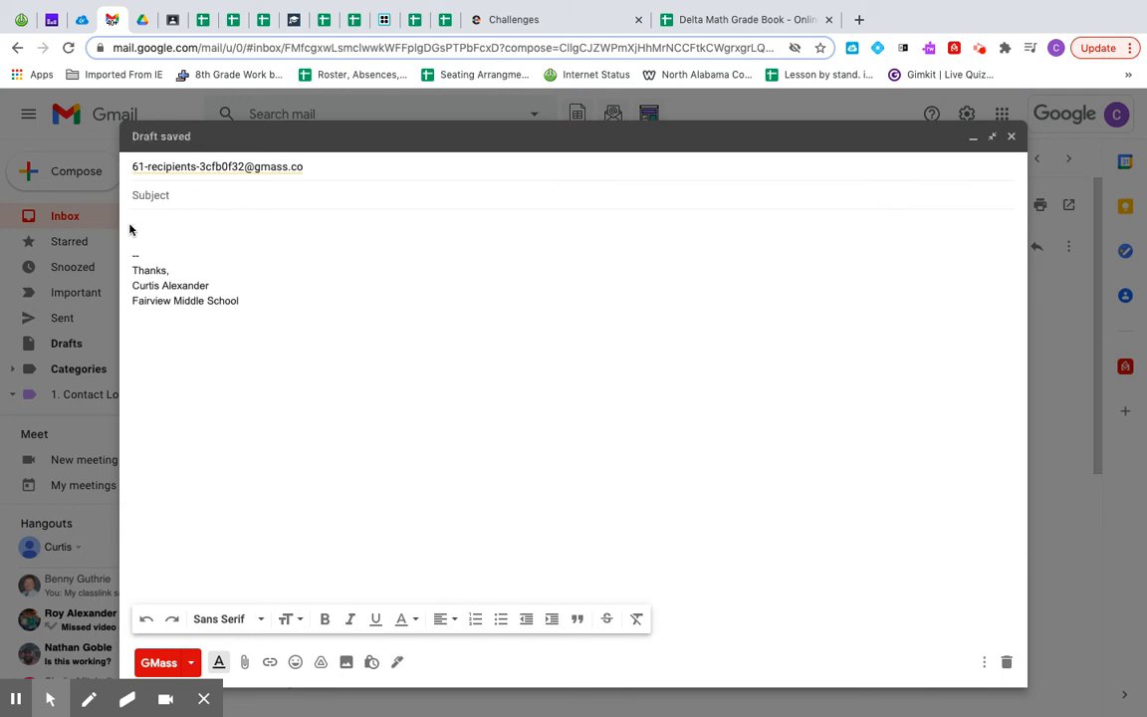
click(196, 663)
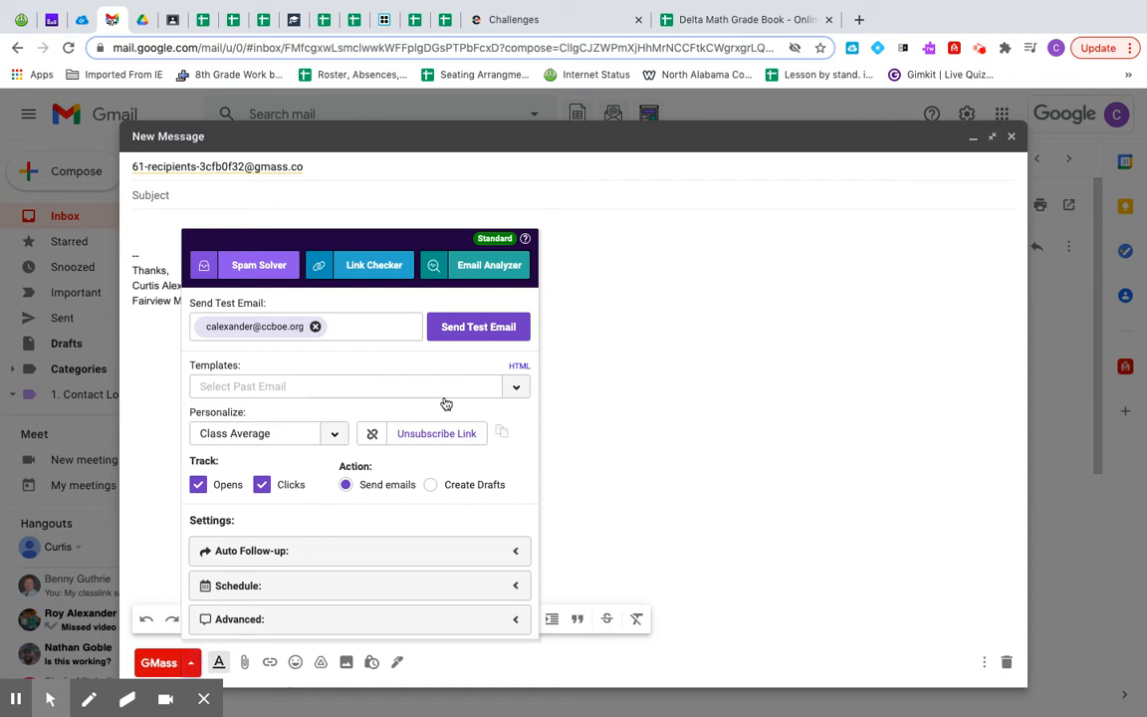
click(515, 385)
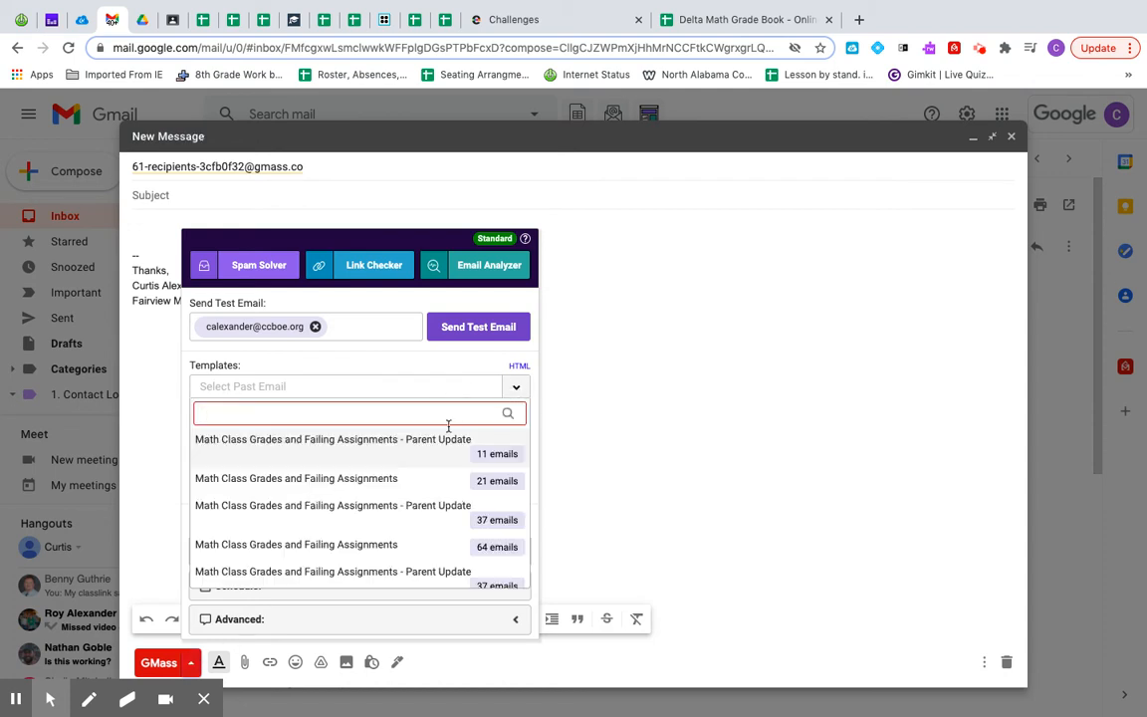
click(348, 485)
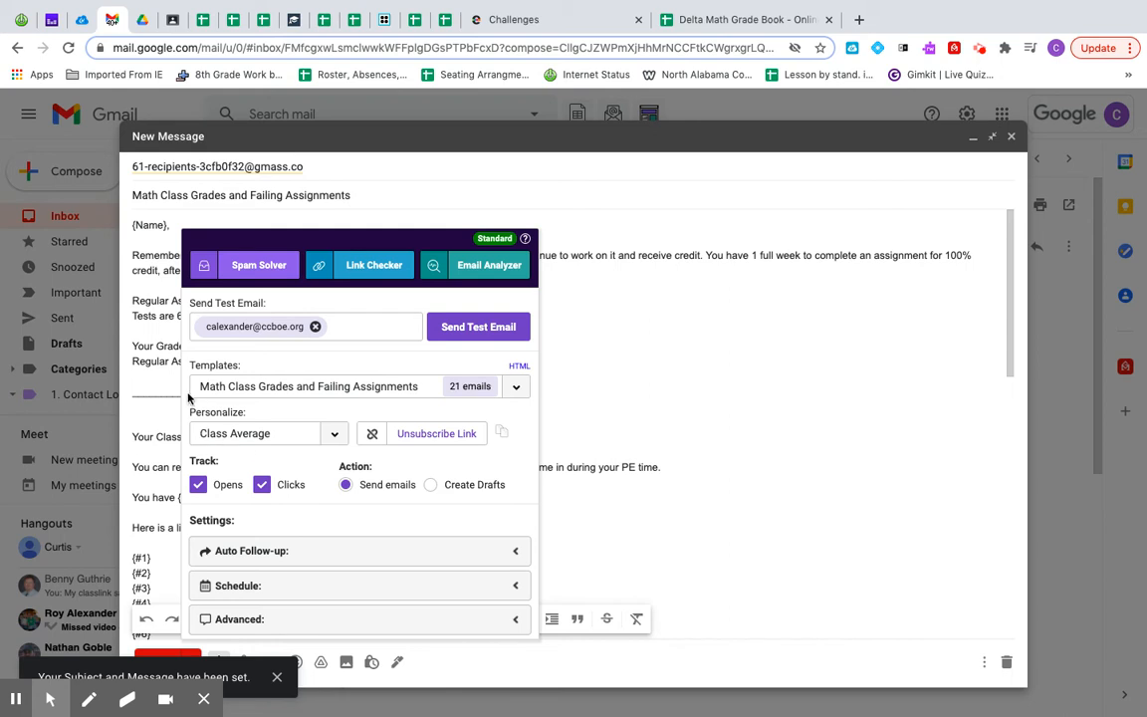
click(160, 378)
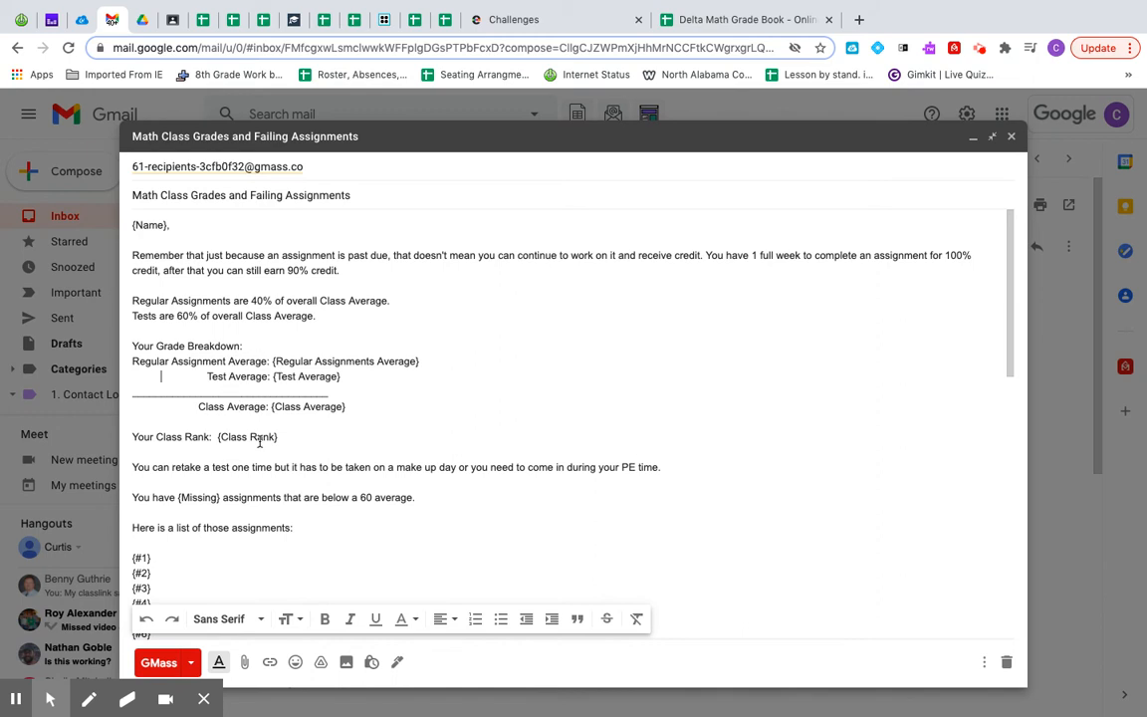
- Review the loaded template's grade breakdown, missing-assignments sentence and numbered assignment fields through the signature
scroll(260, 529, down, 3)
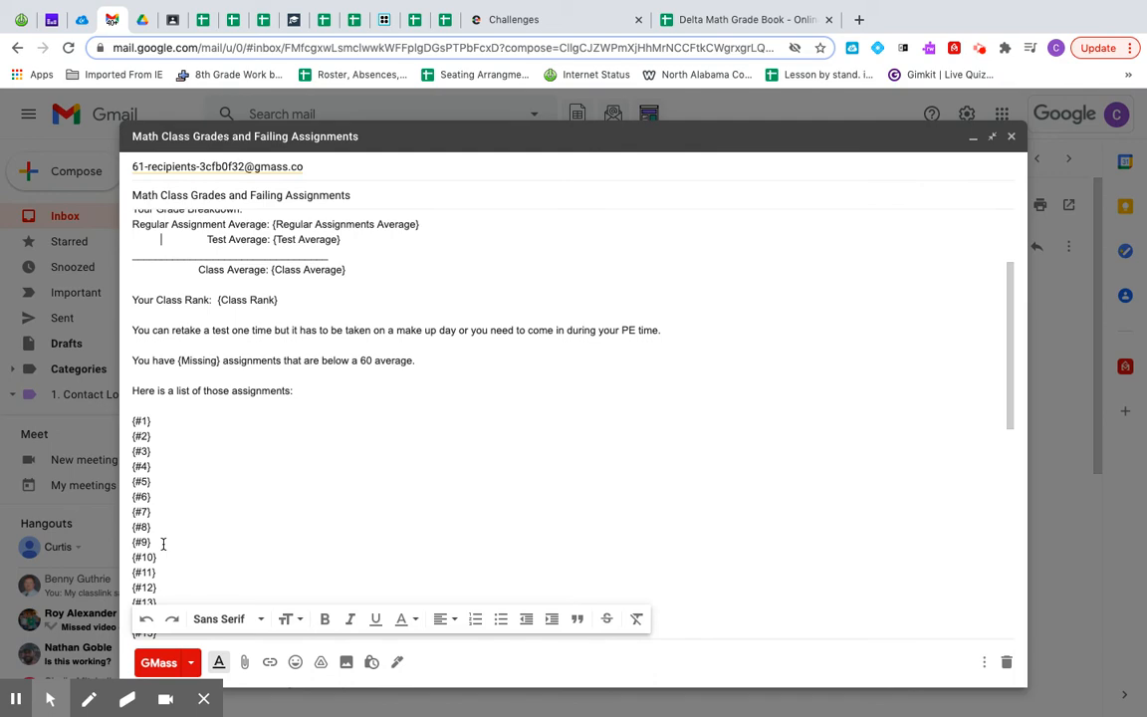
scroll(163, 543, down, 12)
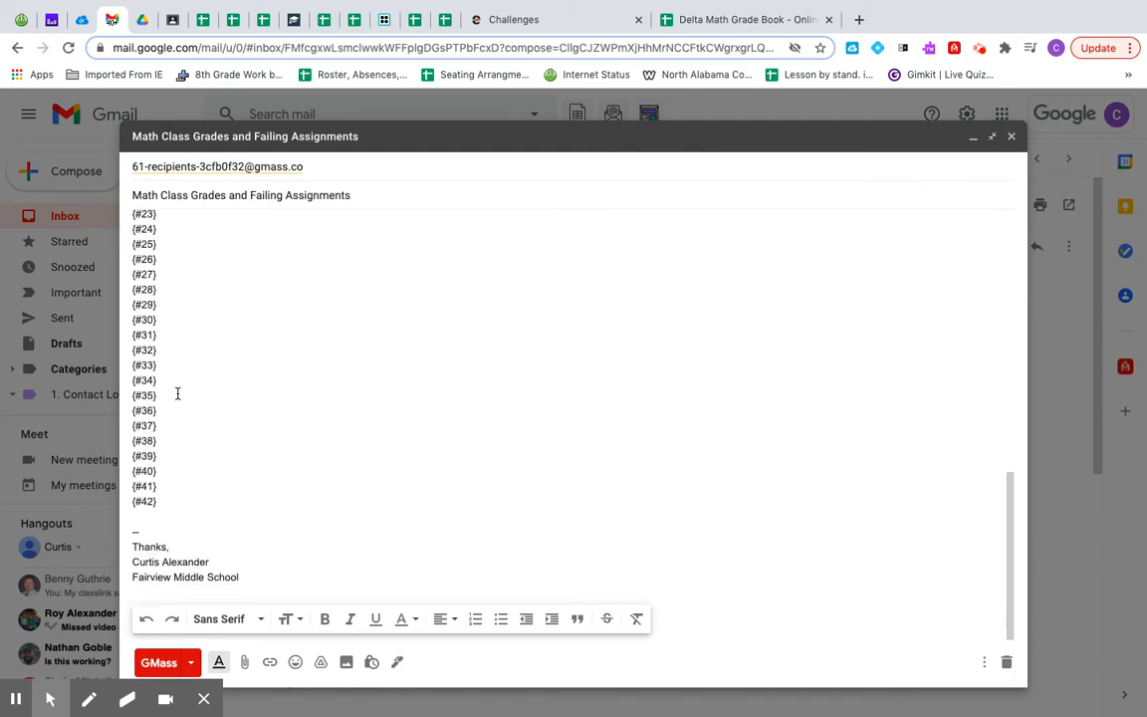
scroll(178, 393, up, 9)
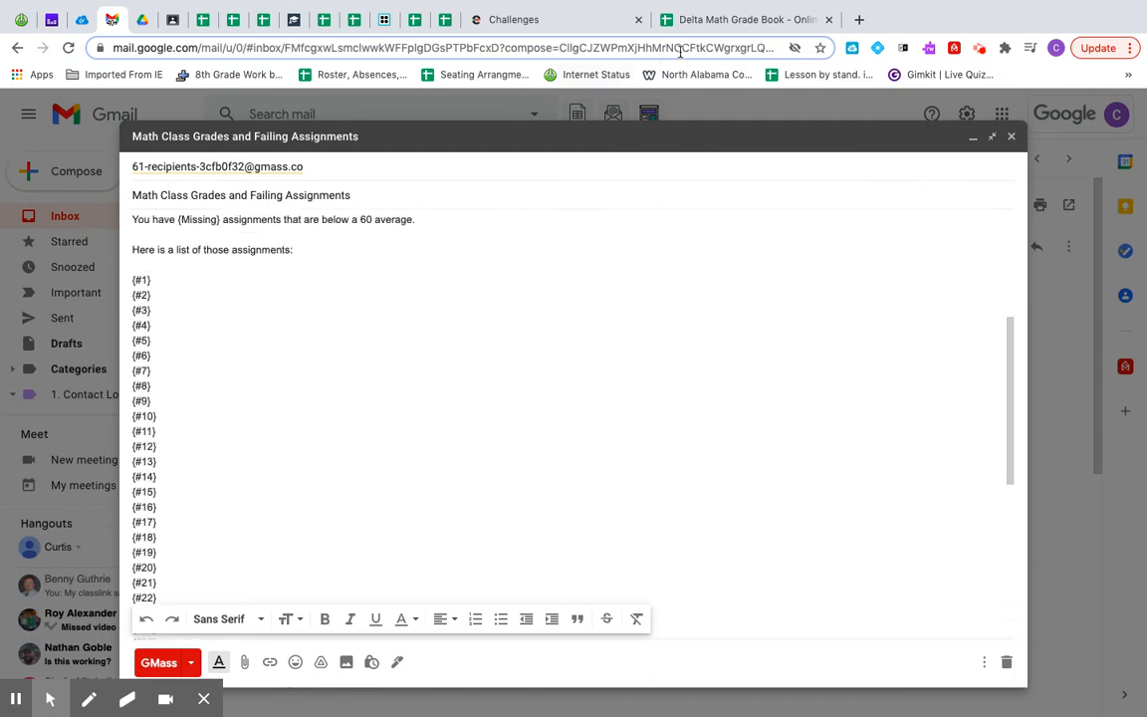
- Switch to the grade book and examine the Missing column and the numbered assignment columns #1 to #42 on the Email Student Tab
click(686, 20)
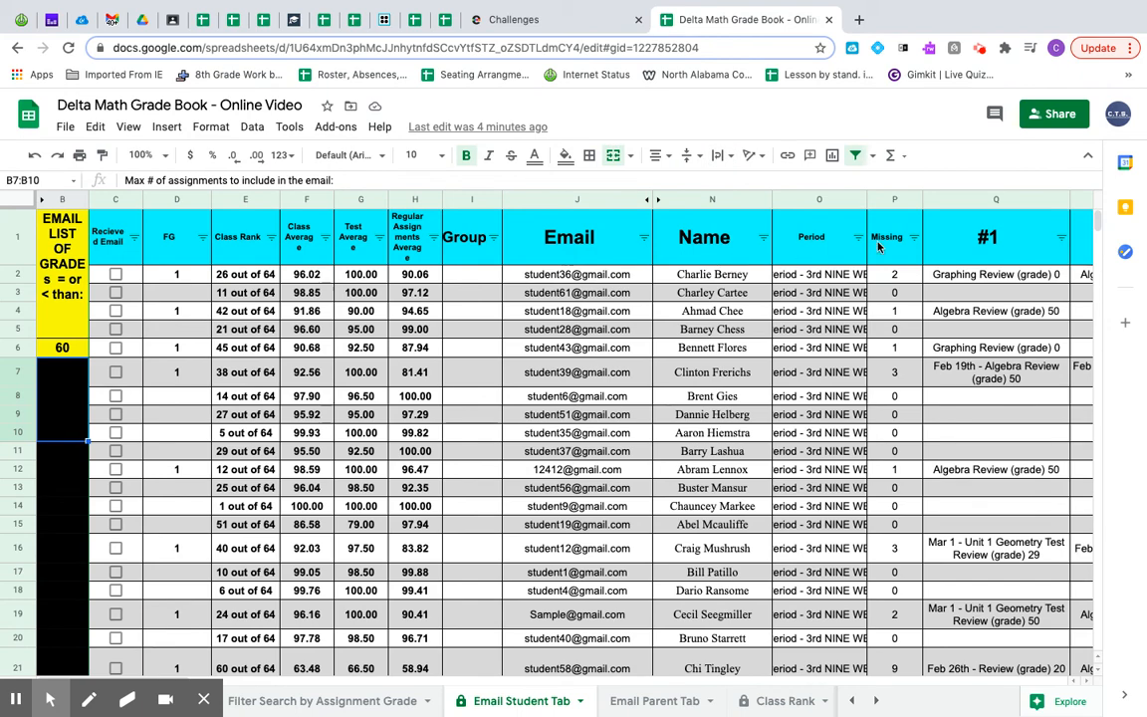
scroll(895, 254, right, 6)
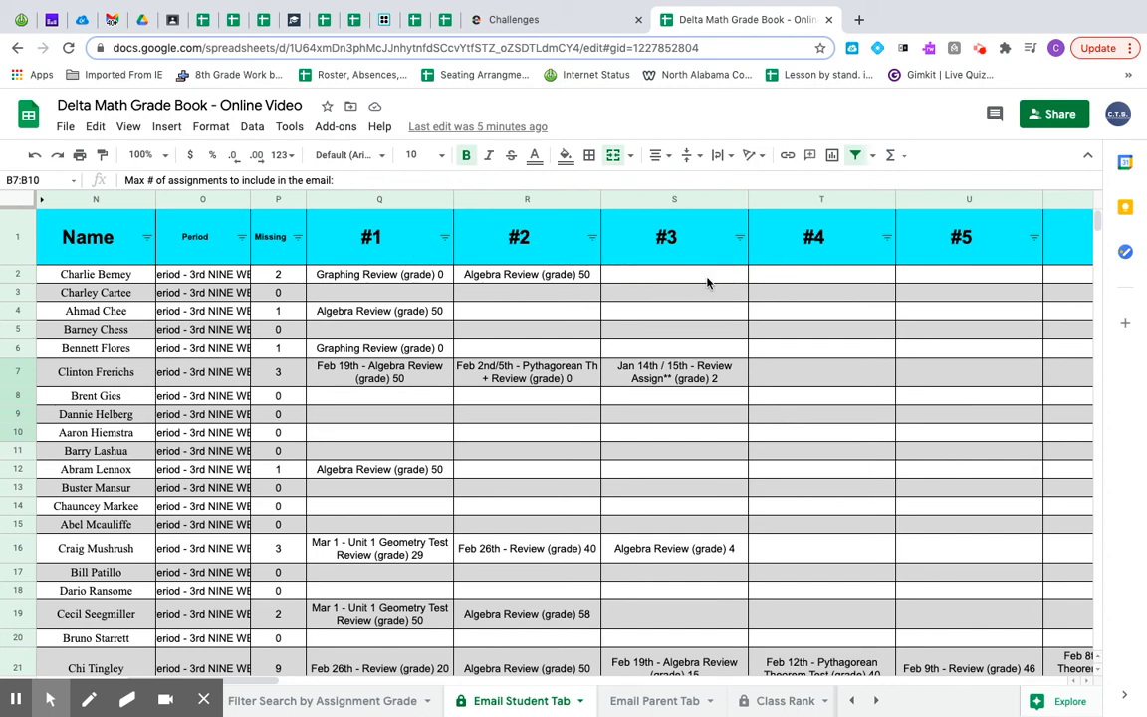
scroll(893, 337, right, 15)
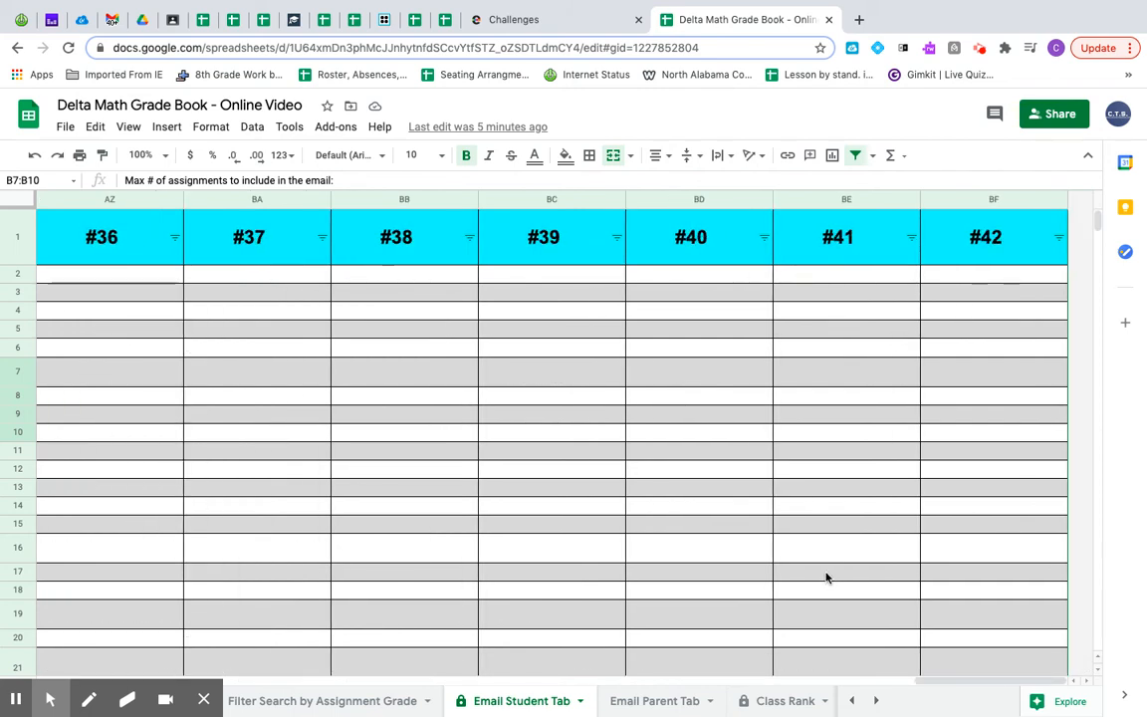
scroll(825, 578, down, 20)
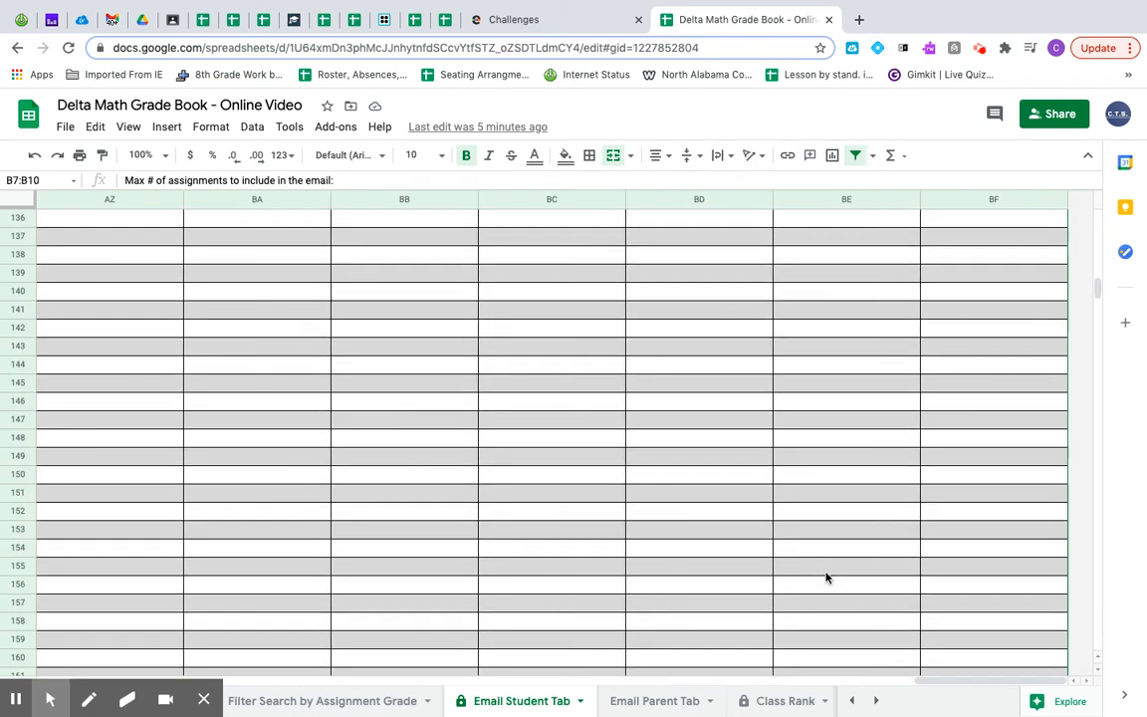
scroll(826, 577, up, 20)
scroll(825, 577, left, 15)
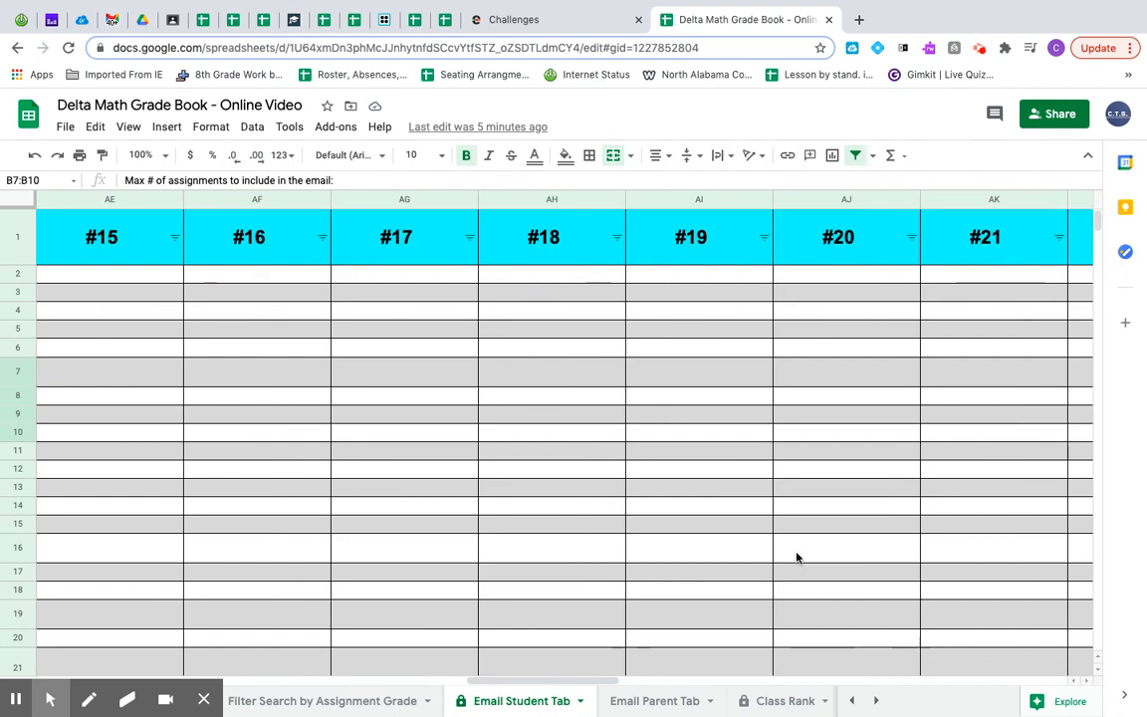
scroll(660, 488, left, 15)
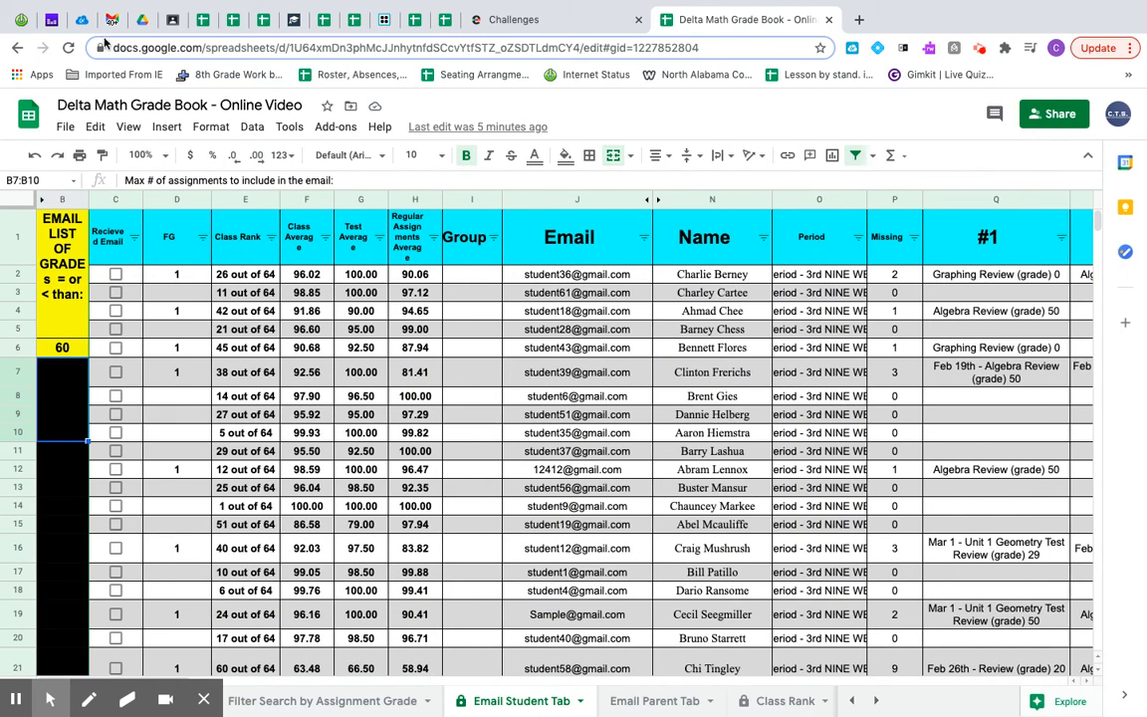
- Return to the Gmail draft and compare its {#1} to {#42} assignment fields and other personalization fields with the sheet's columns
click(112, 19)
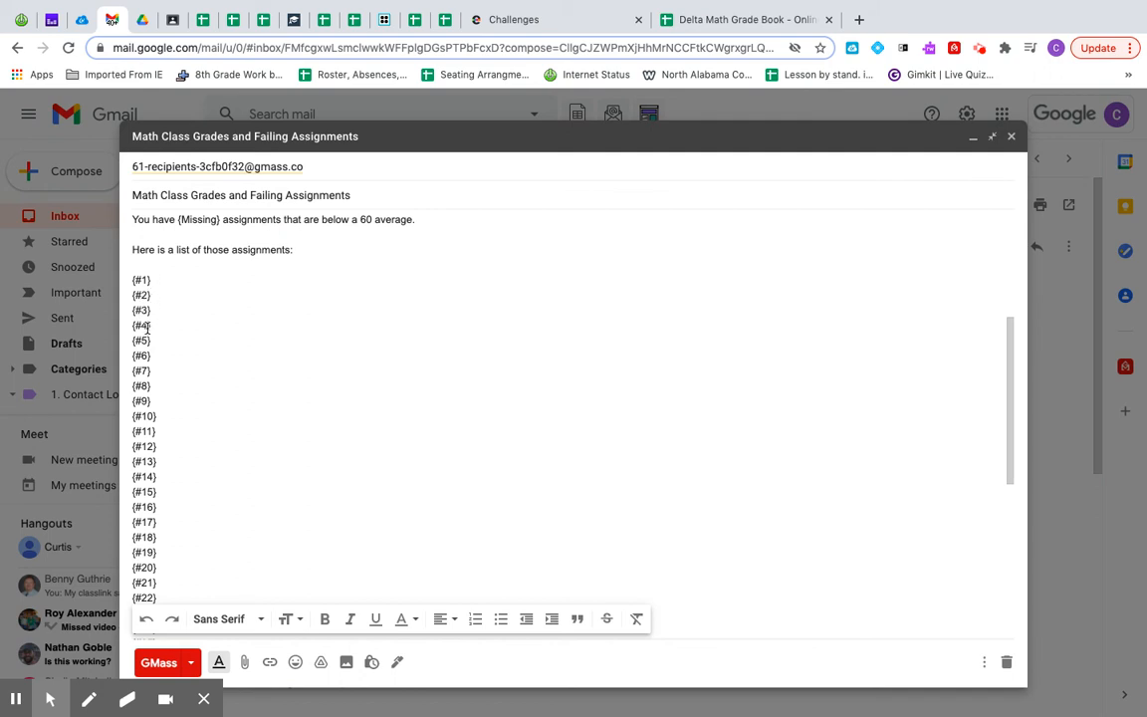
scroll(192, 537, down, 5)
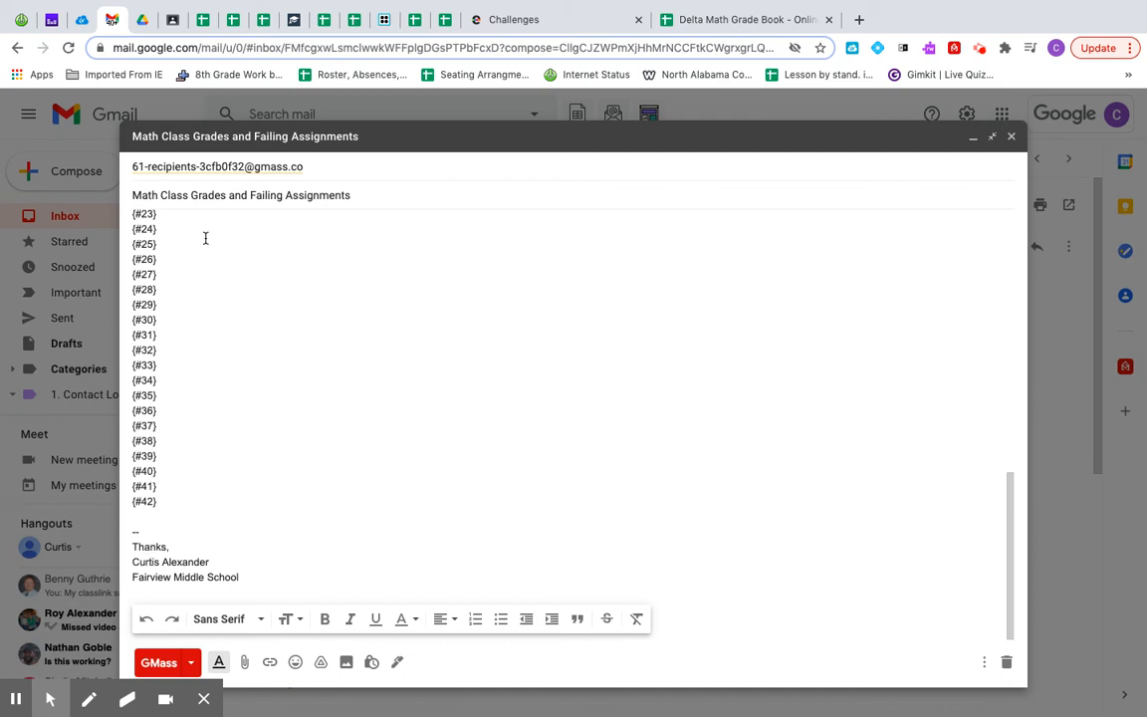
scroll(205, 238, up, 4)
scroll(205, 238, up, 2)
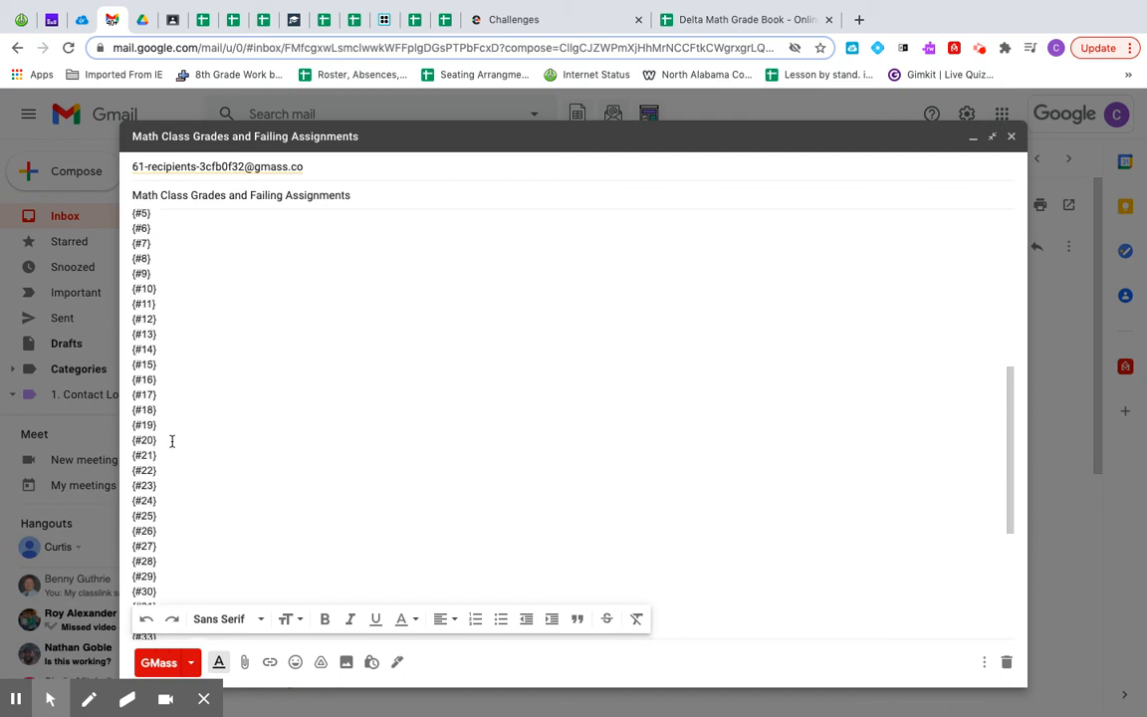
scroll(186, 578, down, 3)
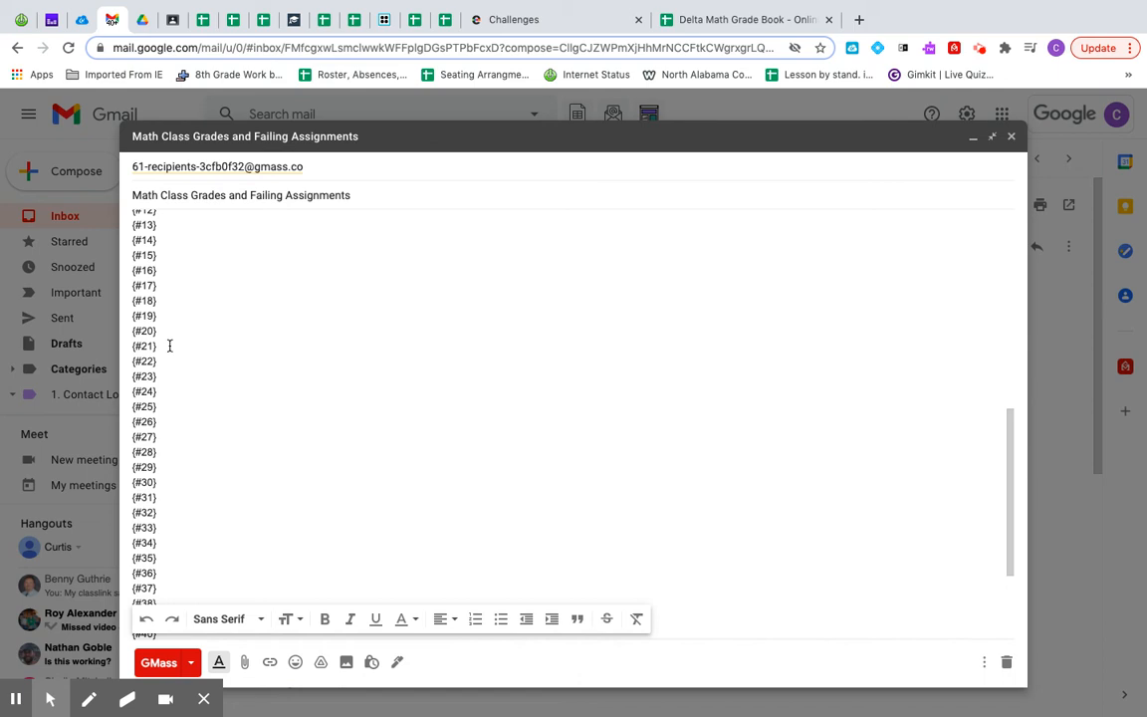
scroll(170, 343, up, 5)
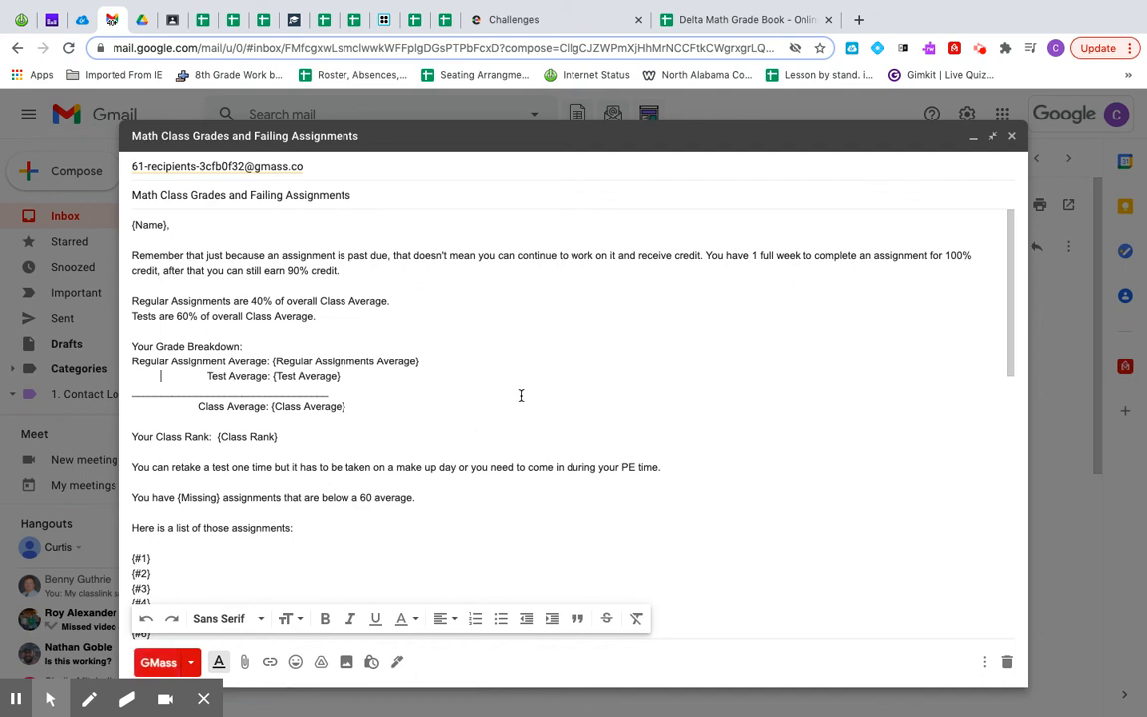
scroll(521, 395, down, 6)
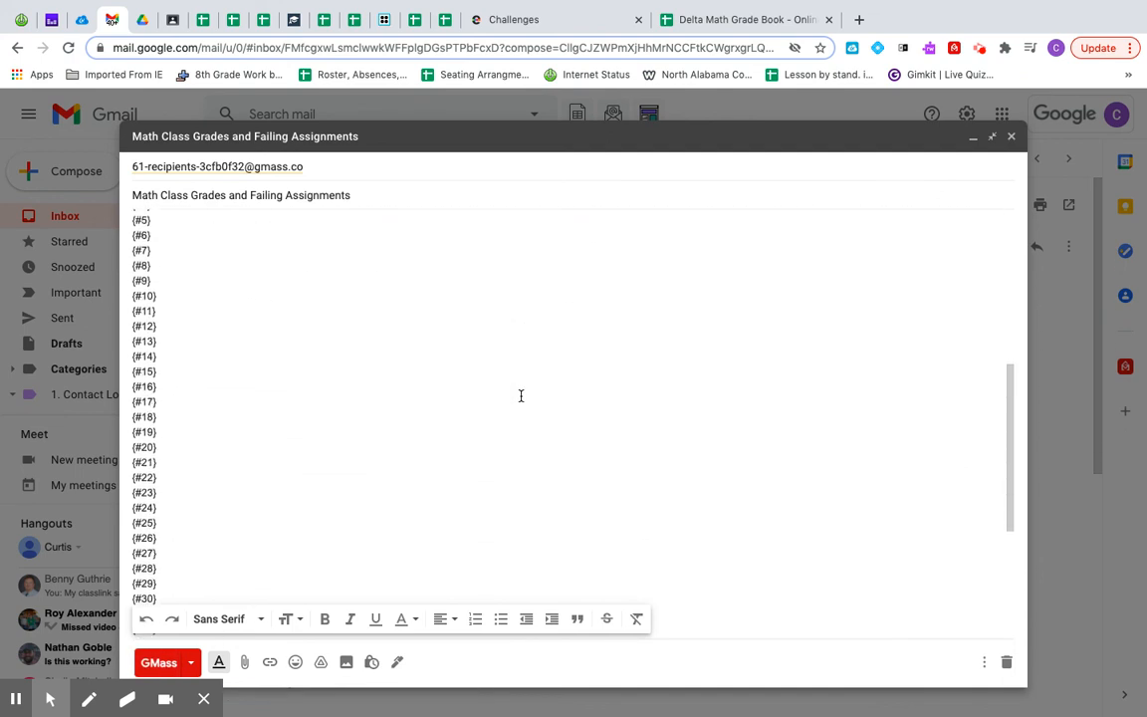
scroll(521, 395, up, 10)
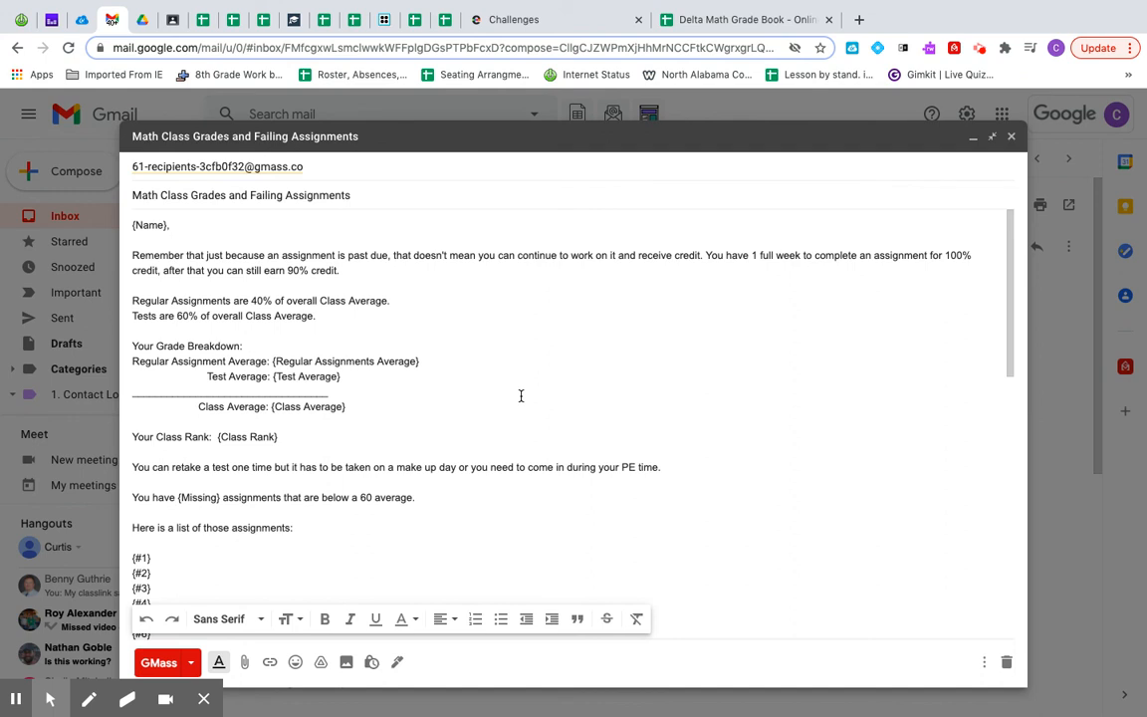
click(978, 50)
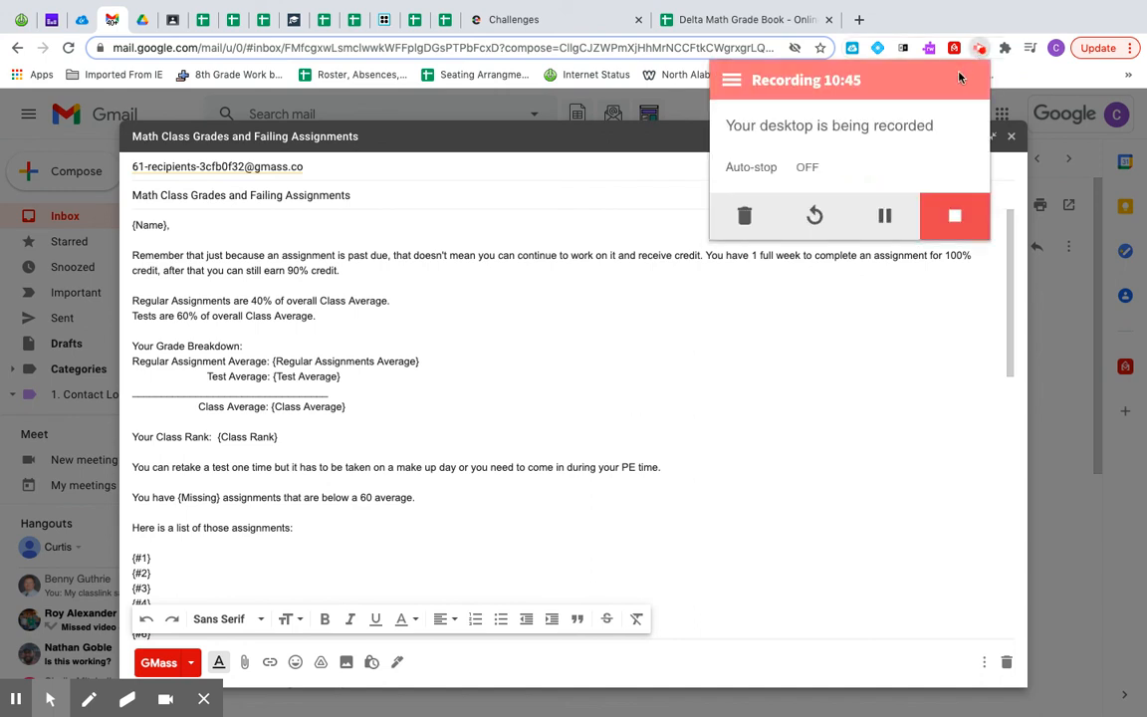